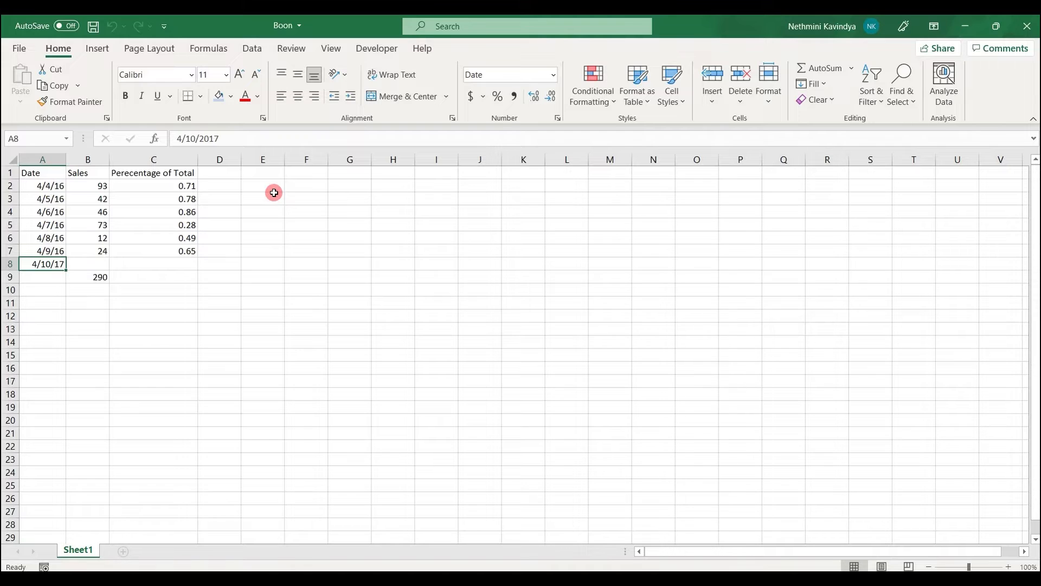
Fill cell E3 with light blue and enter 79 as the sales value in B8.
click(221, 96)
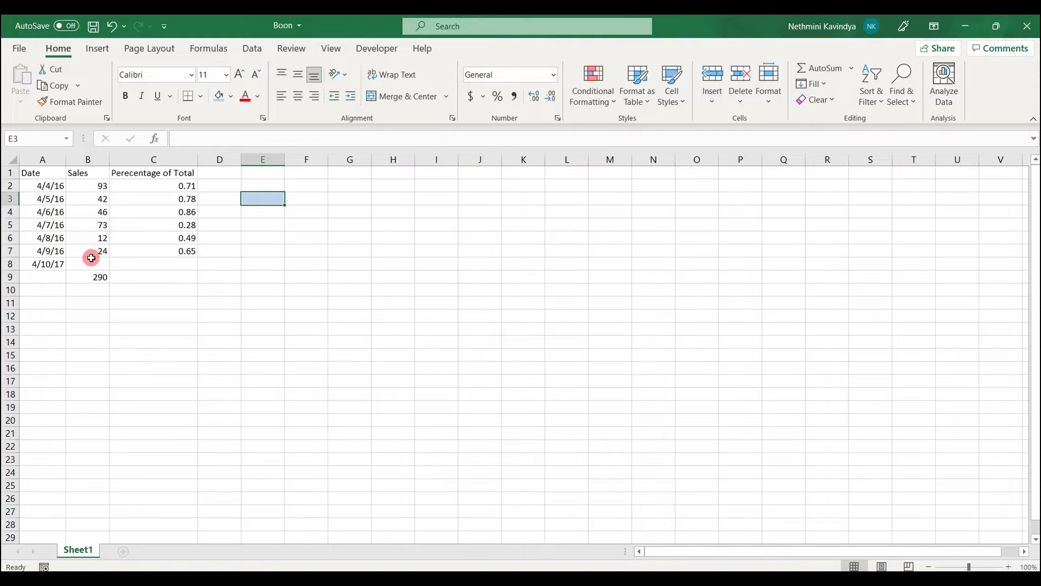
click(89, 263)
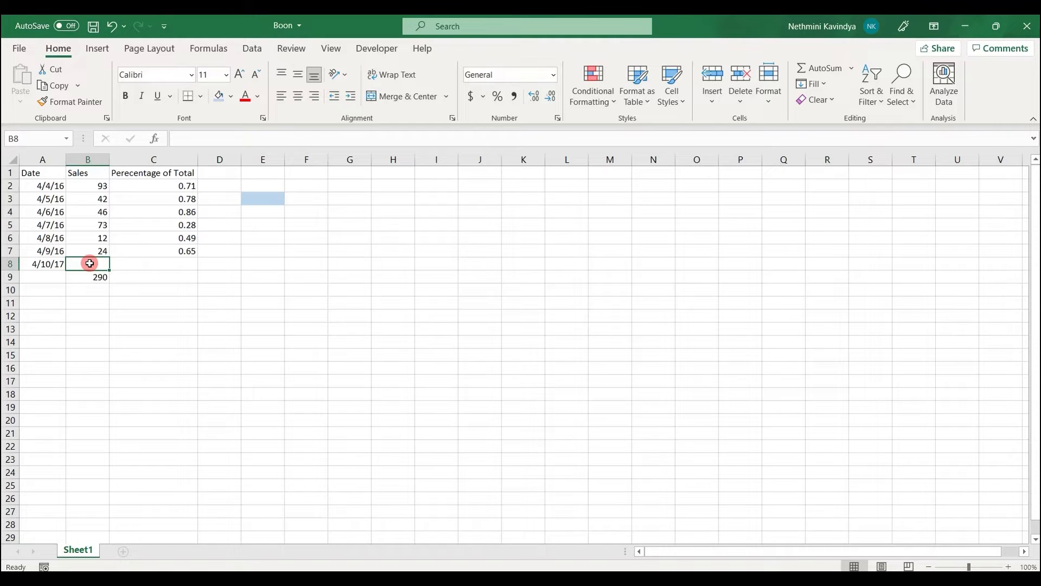
text(78)
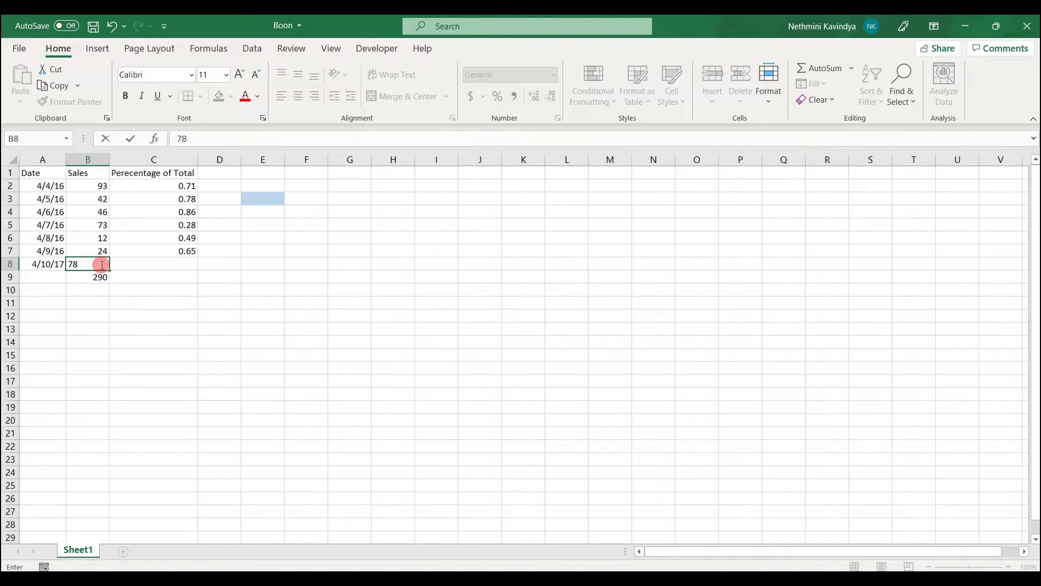
click(194, 137)
key(BackSpace)
text(9)
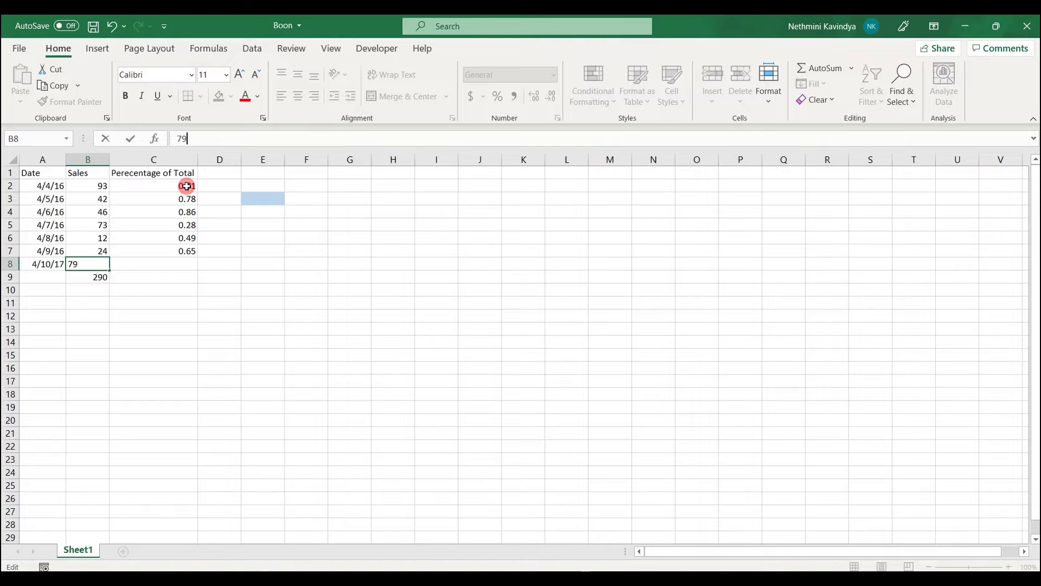
Format the Percentage of Total values in C2:C7 as Percentage with 0 decimal places.
drag(185, 185, 184, 251)
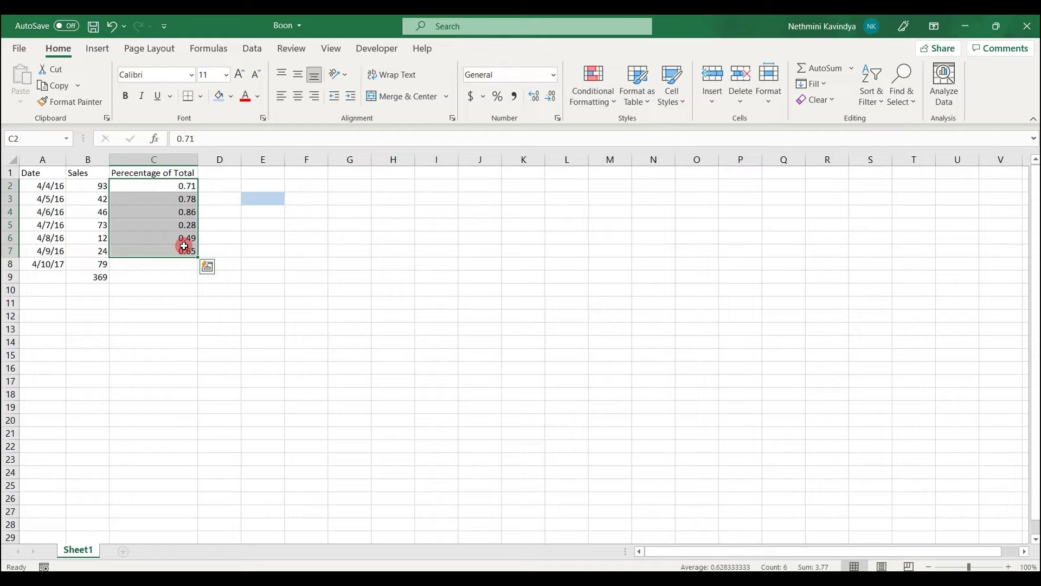
right_click(182, 233)
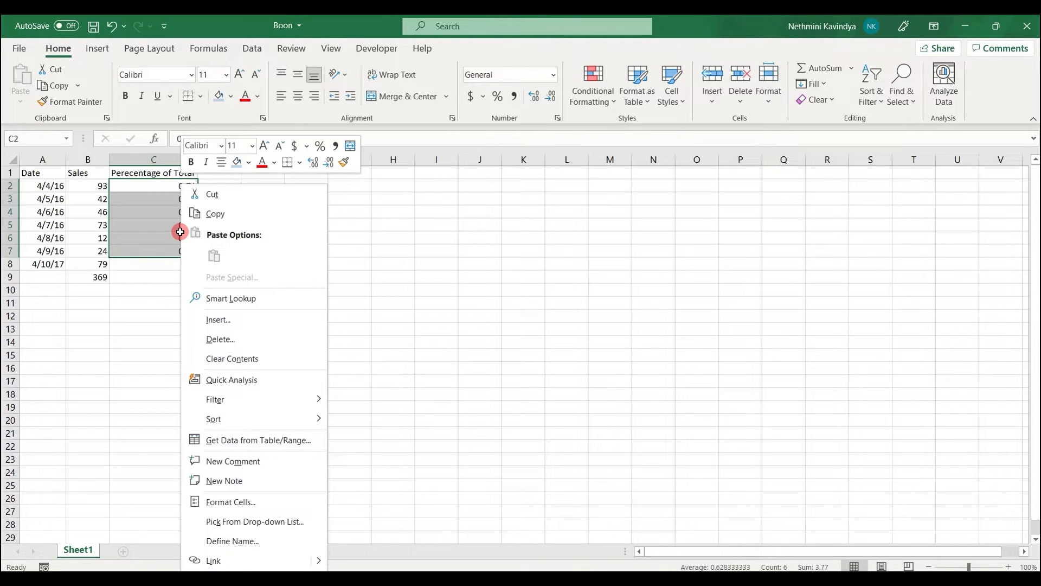
click(236, 504)
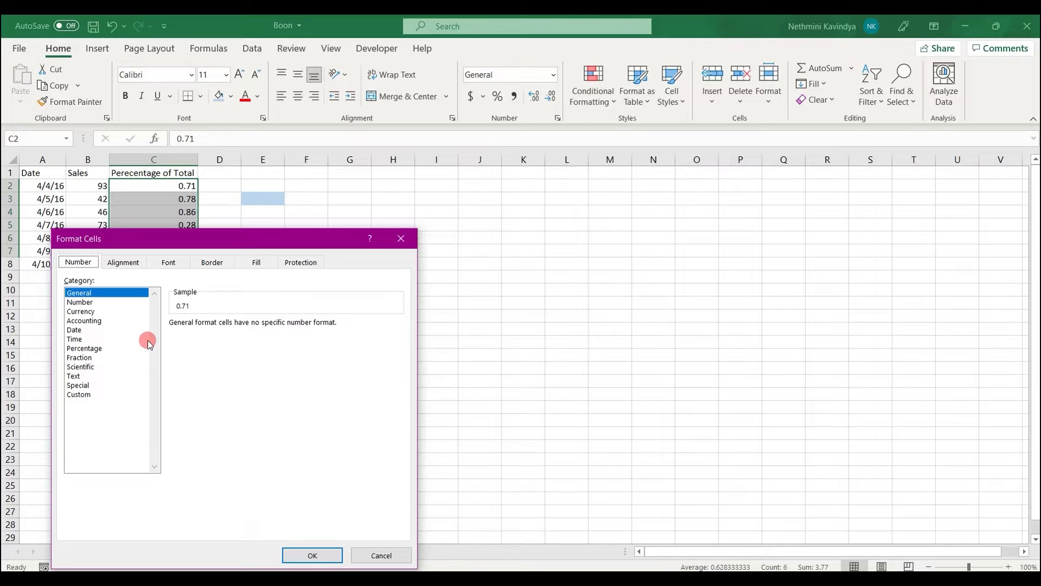
click(104, 350)
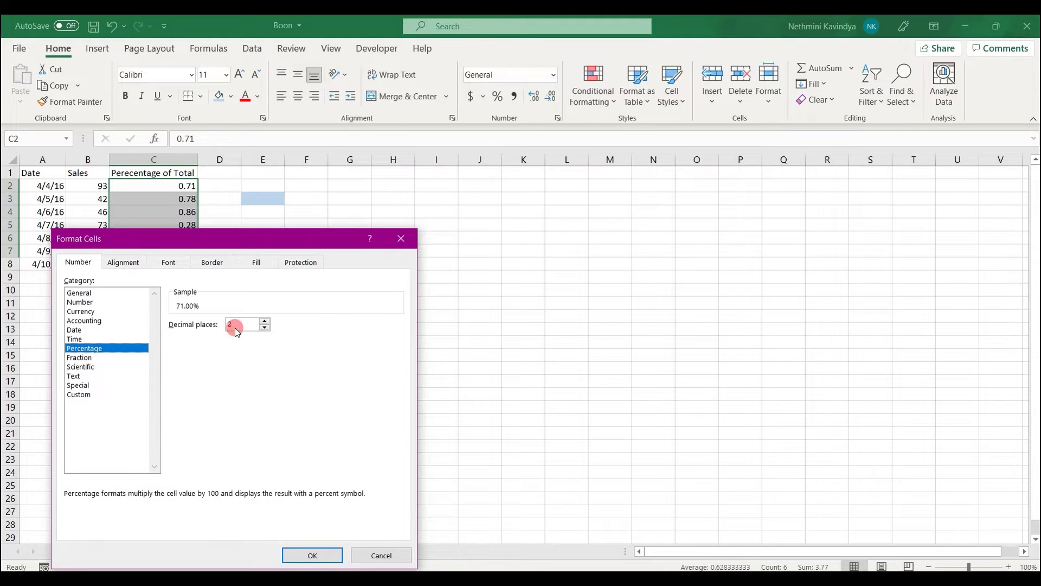
click(265, 327)
click(265, 328)
click(312, 554)
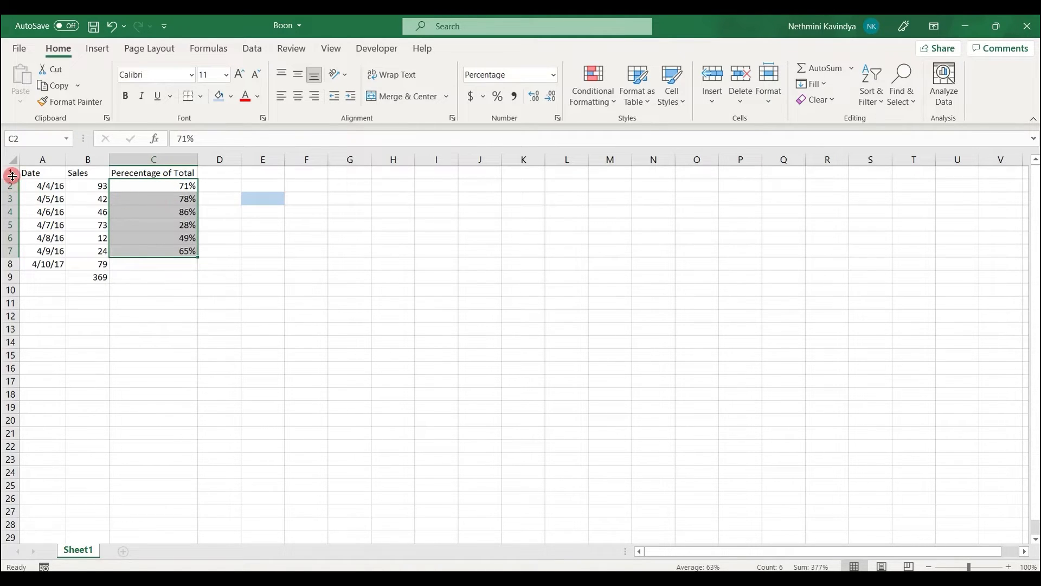
Fill the header cells A1:C1 with the lightest gold theme color.
click(29, 174)
drag(28, 173, 187, 168)
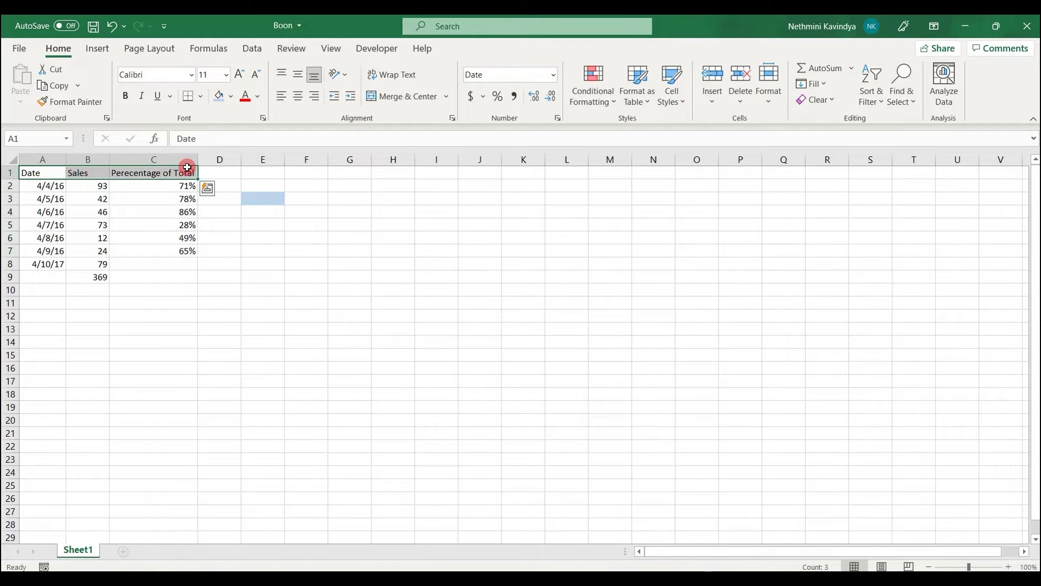
click(232, 96)
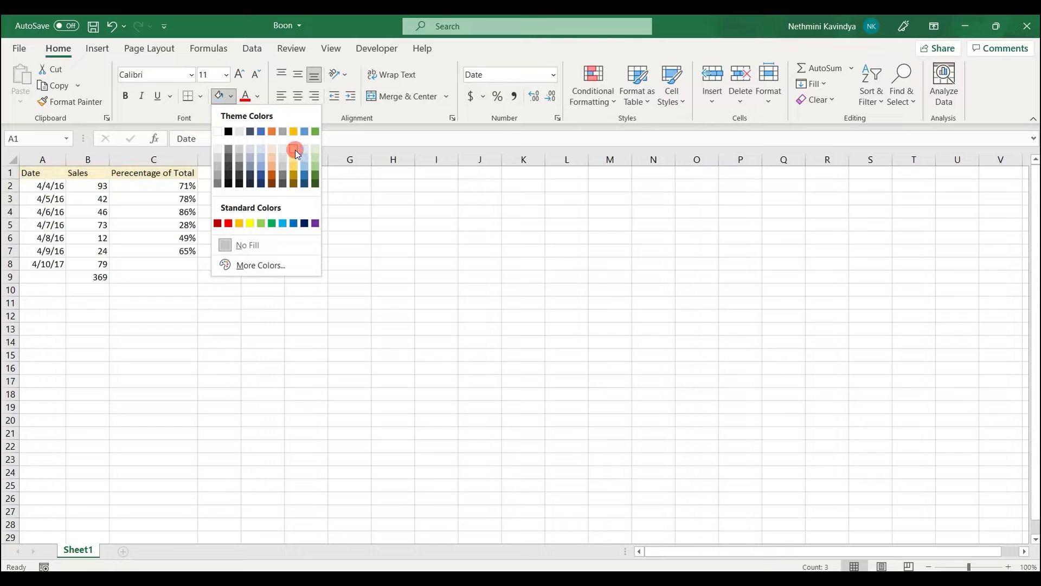
click(295, 150)
click(138, 210)
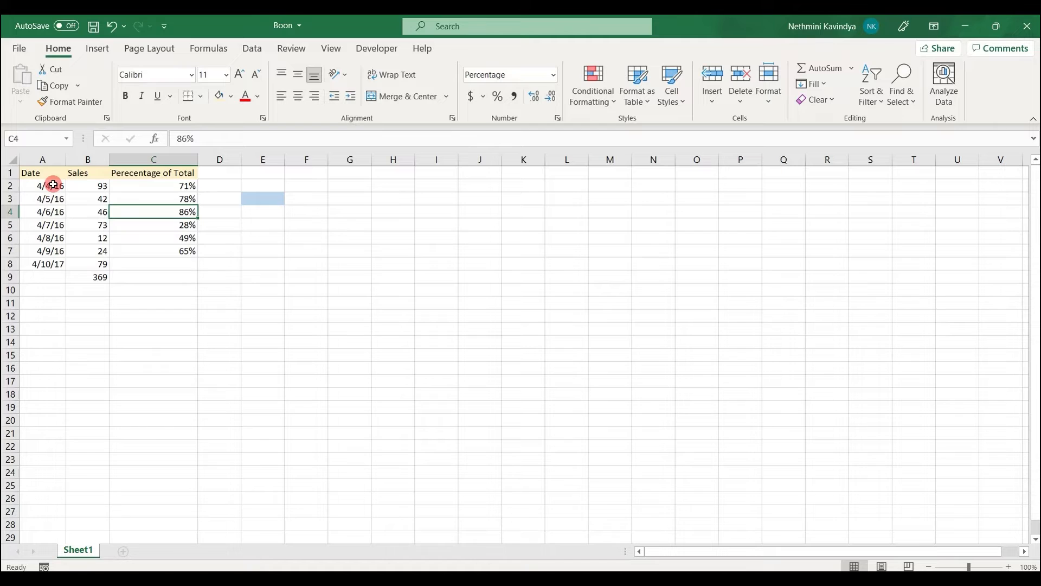
Examine the formula of the sales total in B9, and move from C8 up to C5 and back.
click(87, 275)
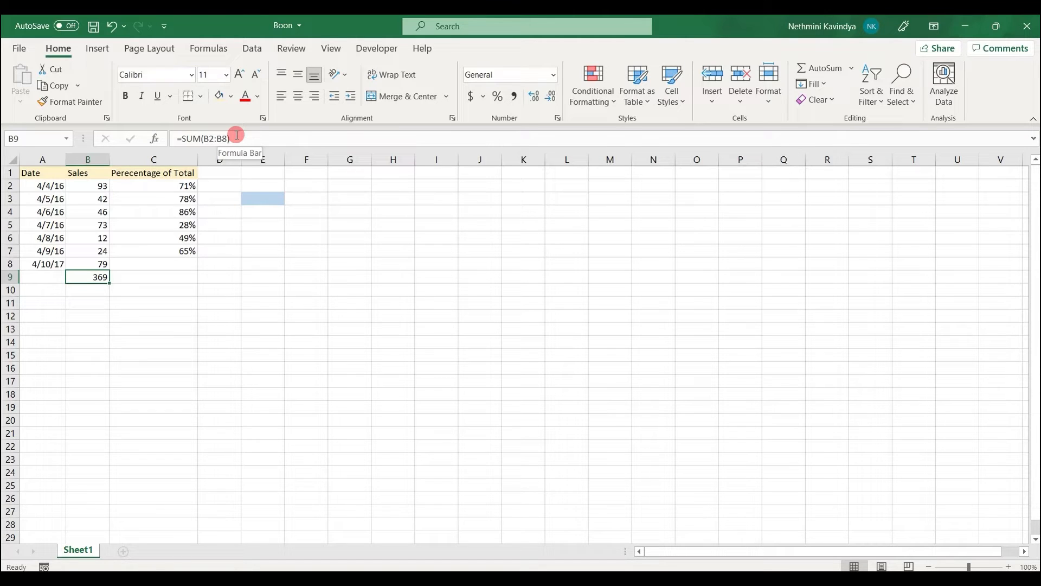
click(184, 264)
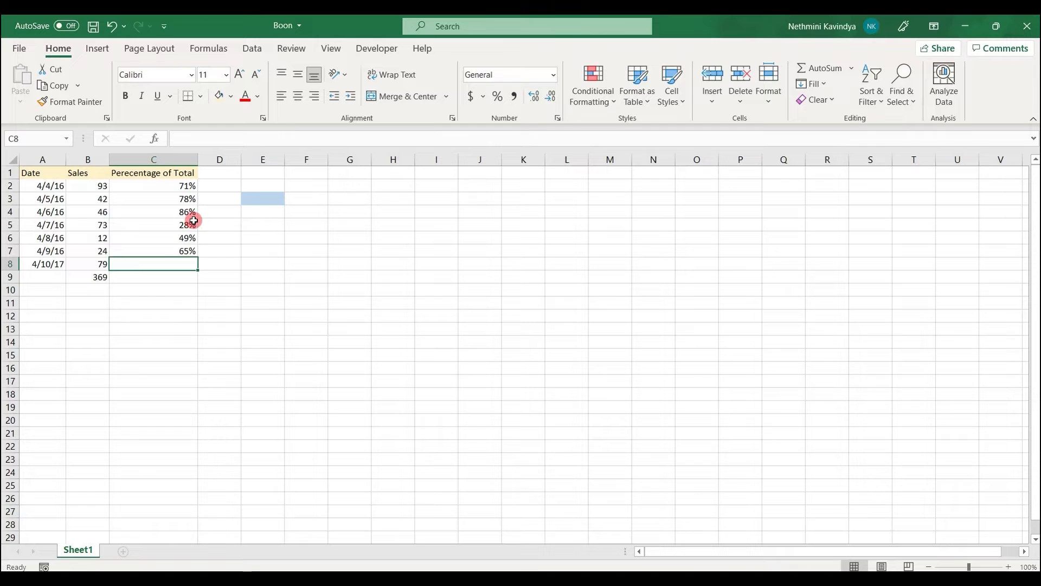
key(Up)
key(Up)
key(Up)
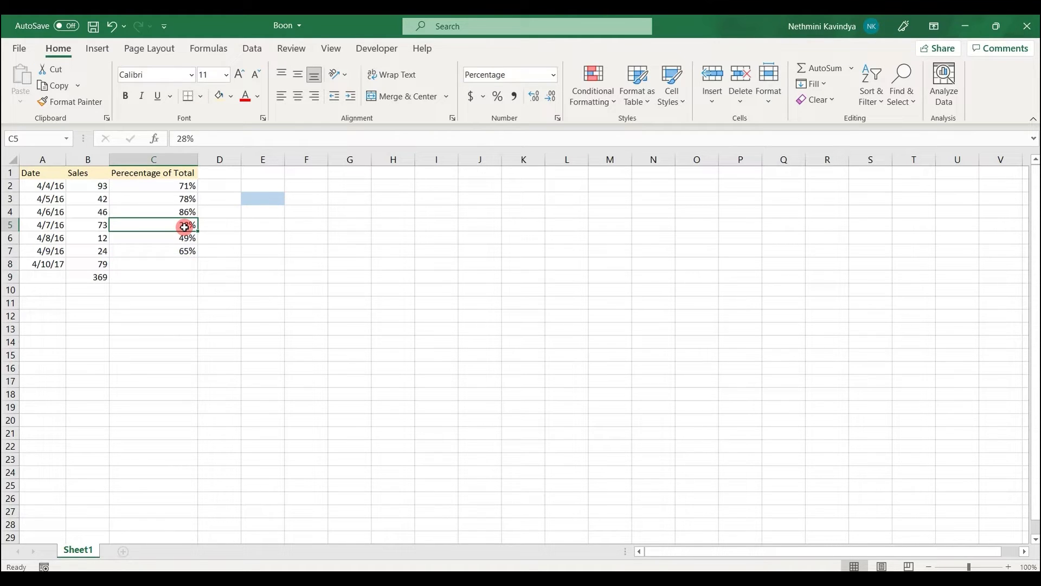
key(Down)
key(Down)
key(Down)
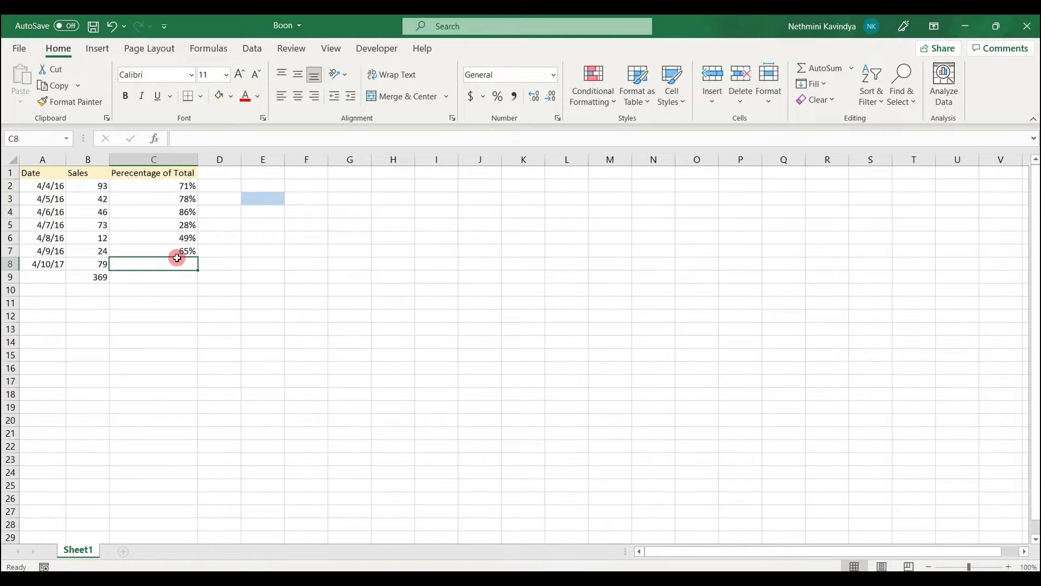
Copy the percentage in C5 and paste it into C8.
click(188, 225)
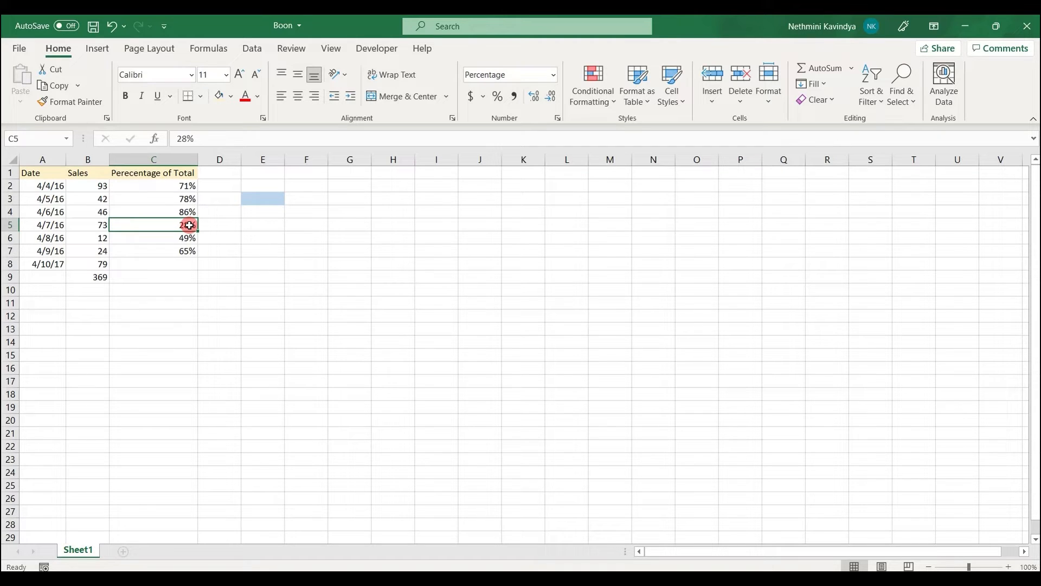
click(58, 87)
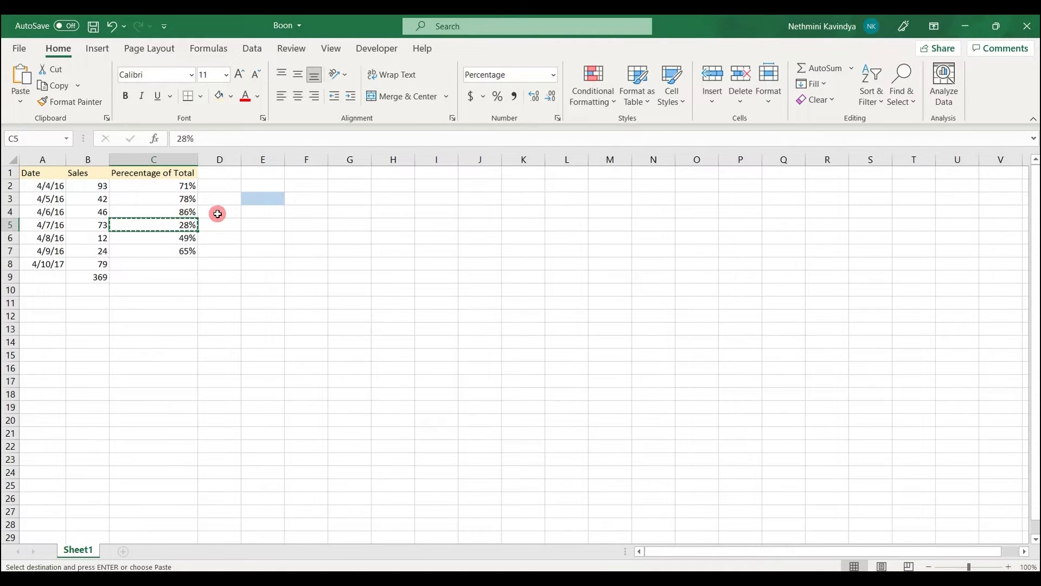
click(170, 265)
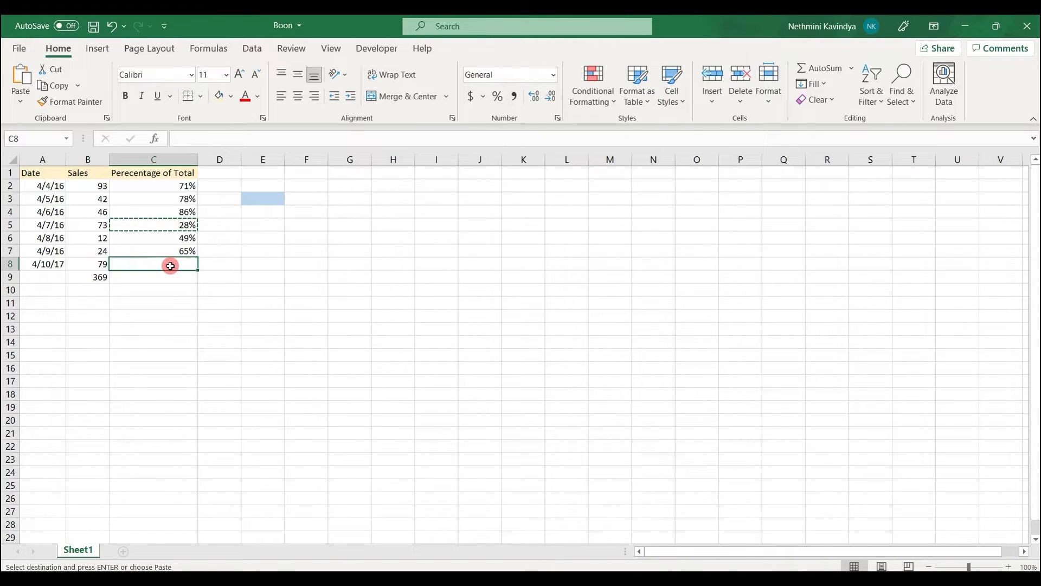
click(28, 80)
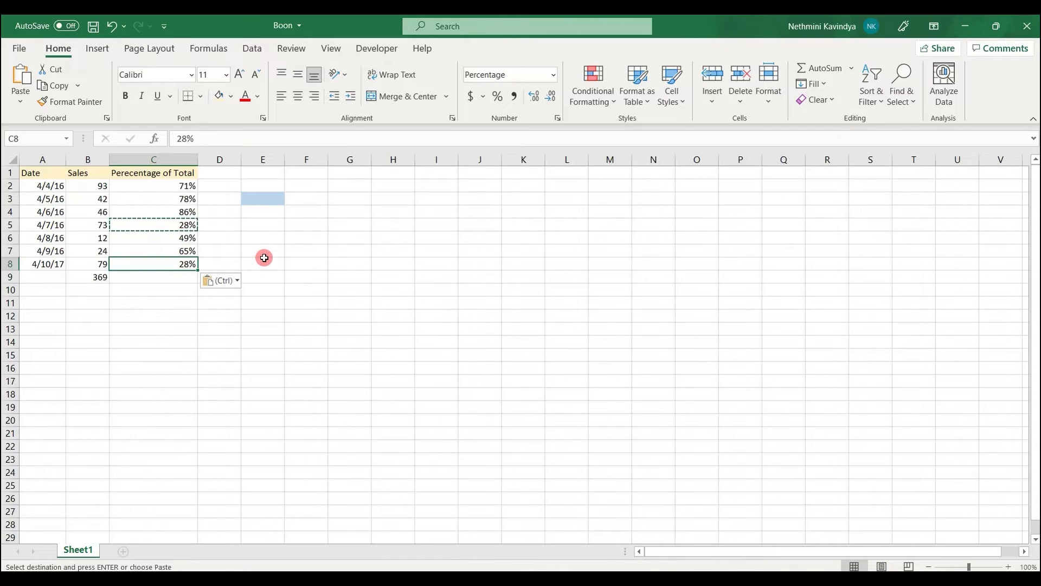
Cut the percentage from C3 and paste it into C9.
click(185, 199)
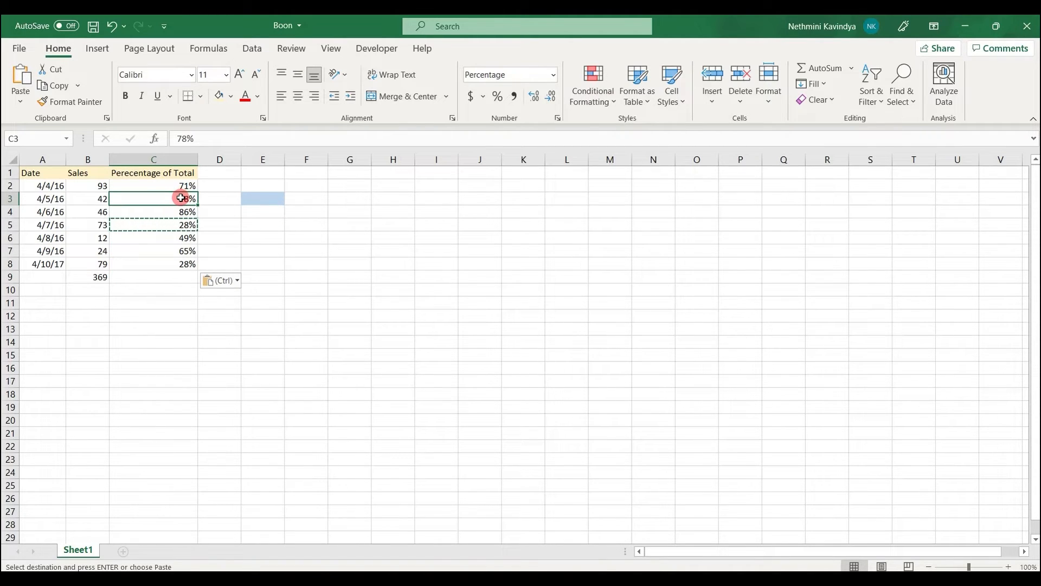
click(178, 277)
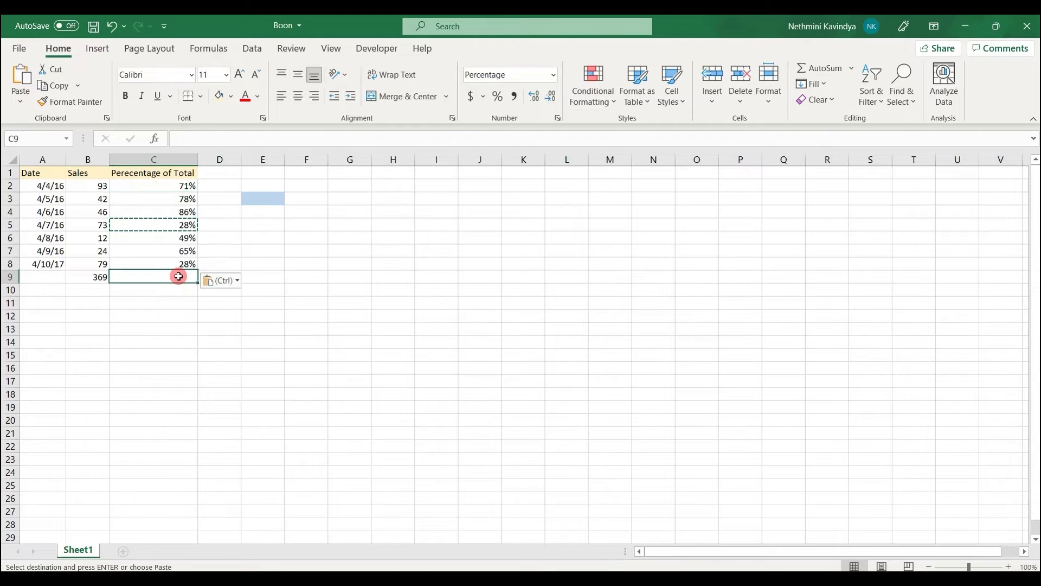
click(191, 197)
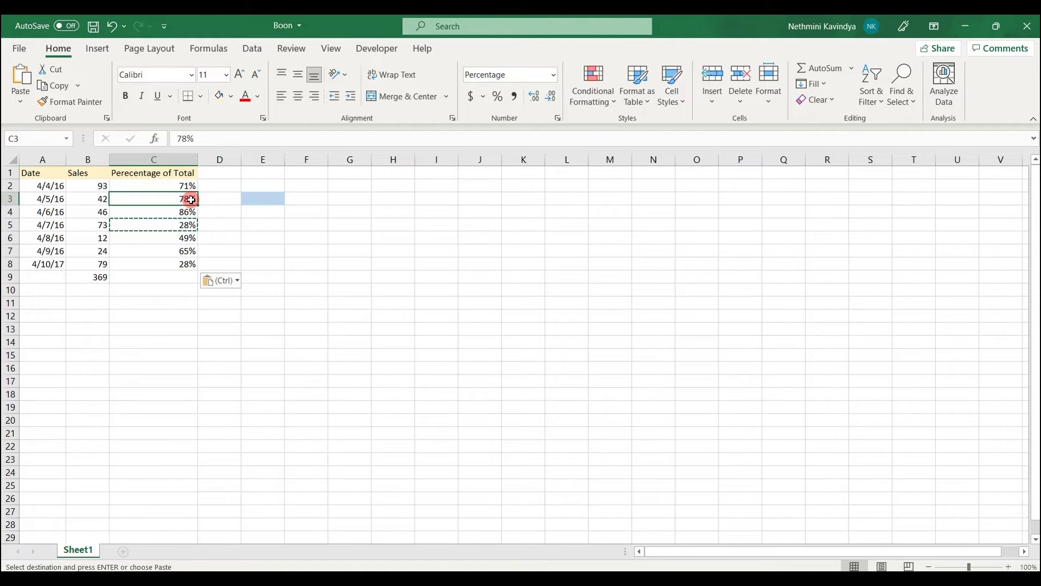
right_click(191, 199)
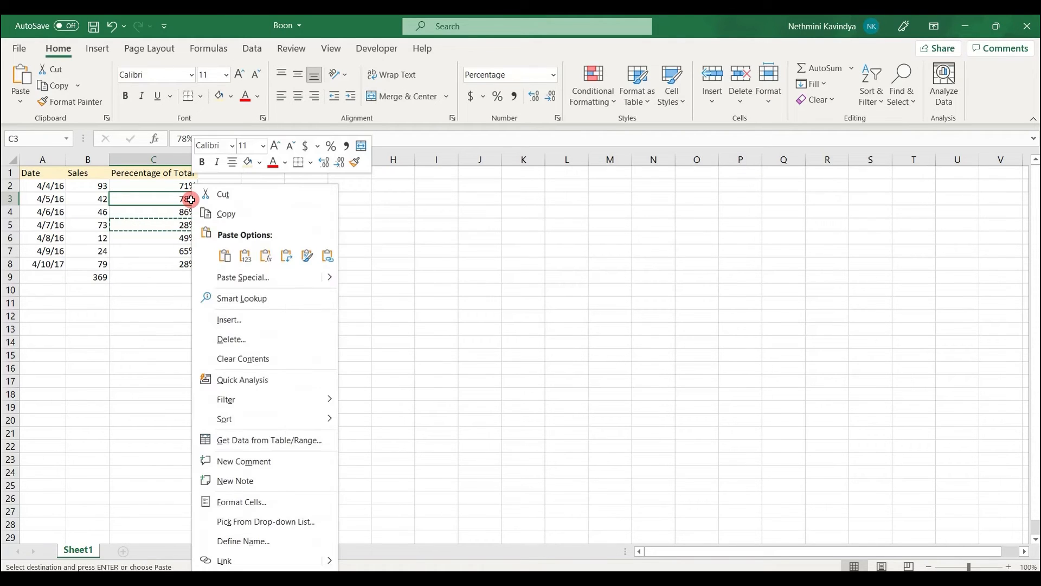
click(230, 200)
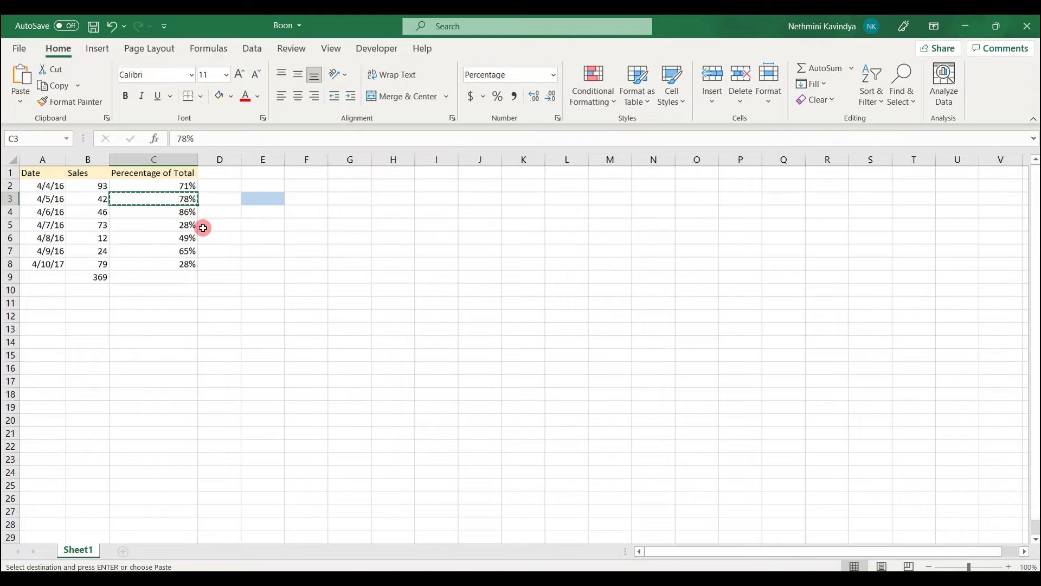
click(184, 276)
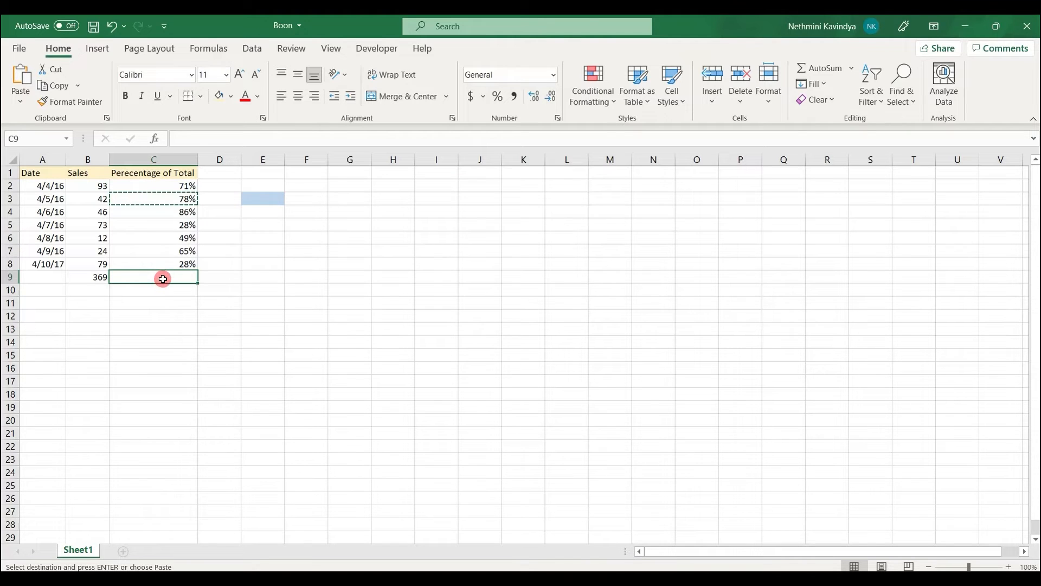
right_click(158, 276)
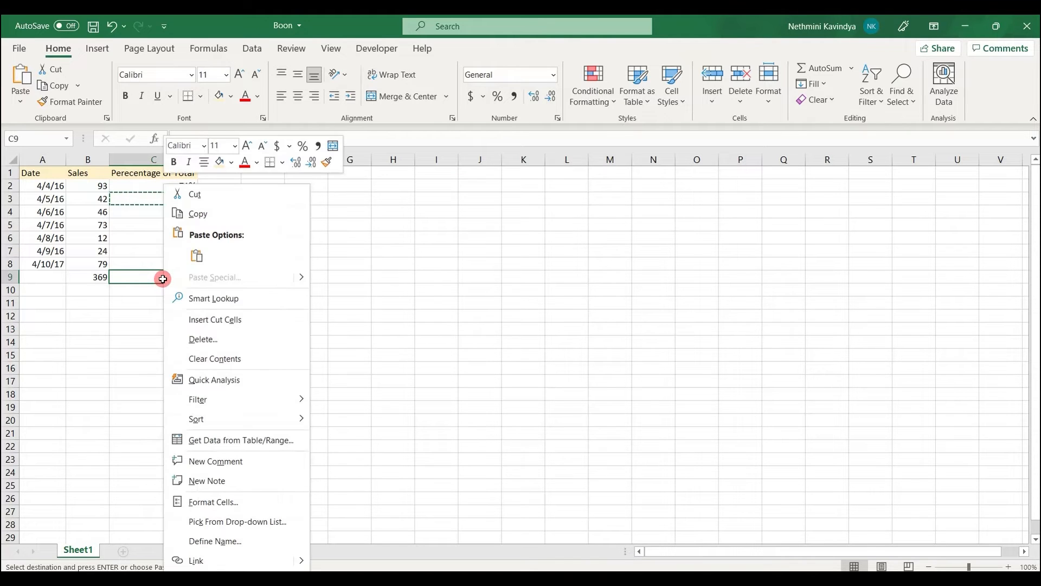
click(197, 255)
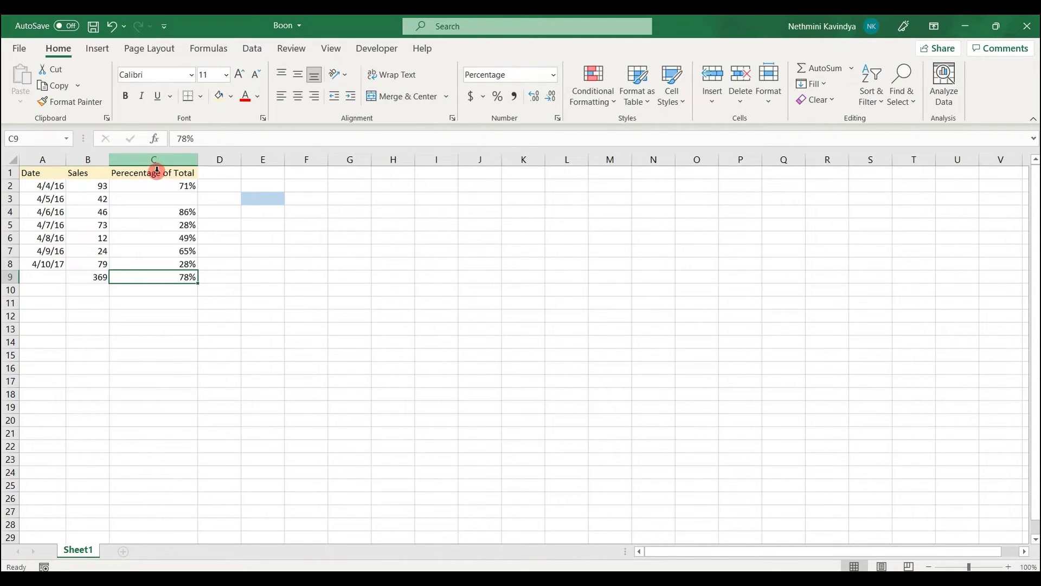
Insert a blank sheet column between Sales and Percentage of Total, and select the shifted Percentage of Total column.
click(177, 155)
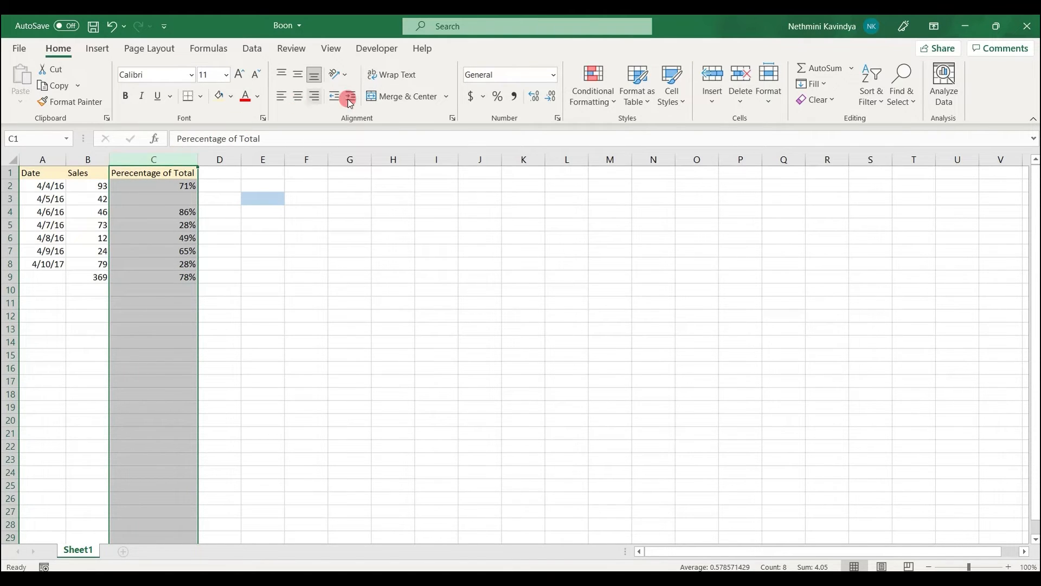
click(715, 88)
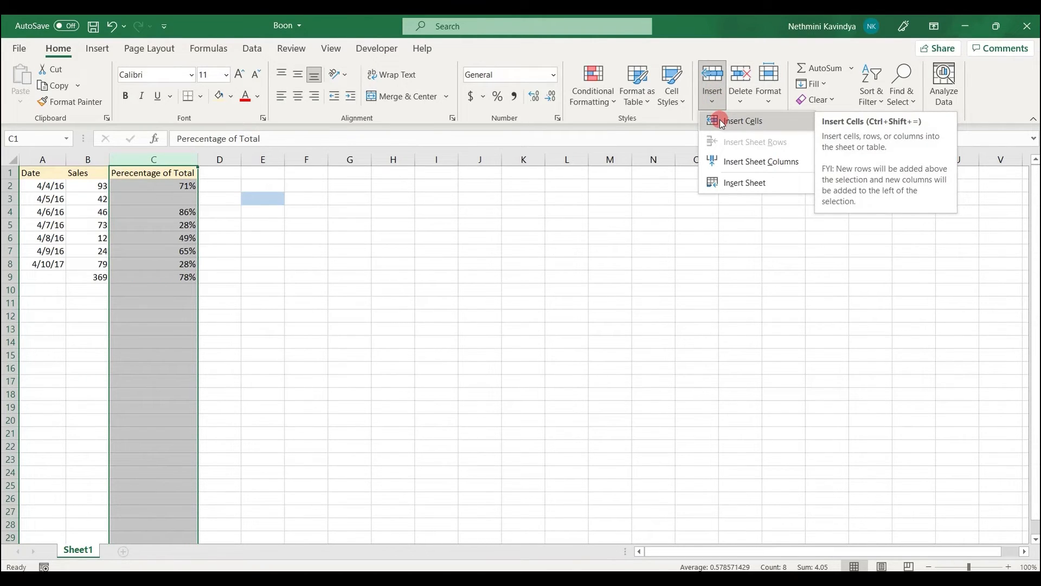
click(729, 162)
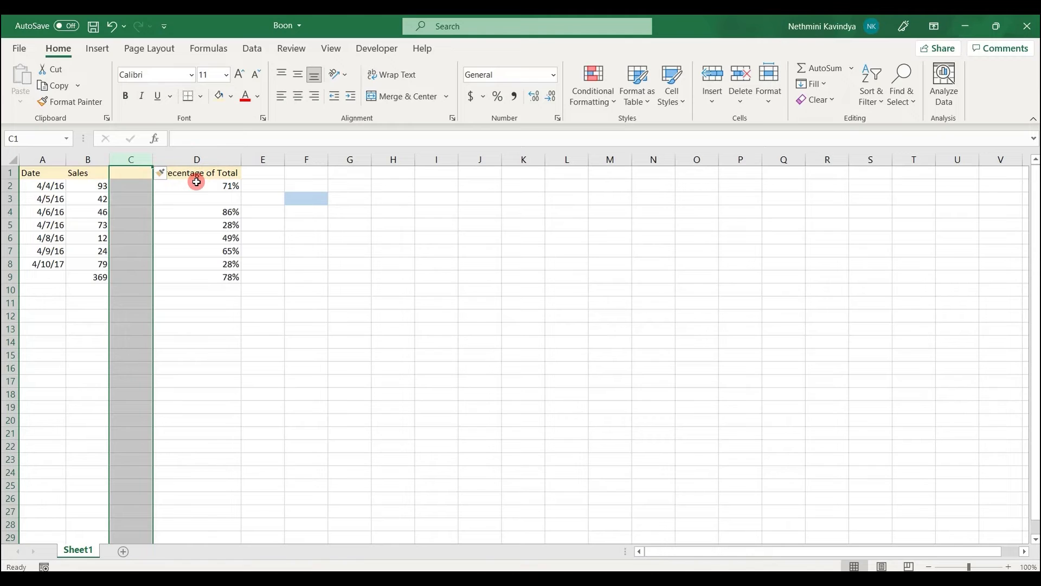
click(211, 154)
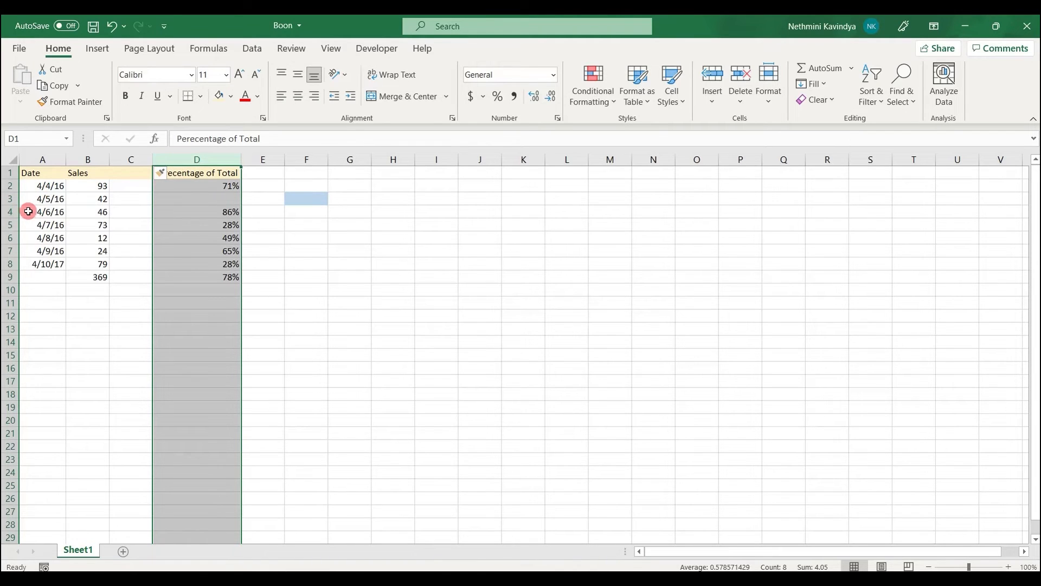
Clear the contents of the 4/6/16 record in cells A4:D4.
drag(31, 212, 207, 209)
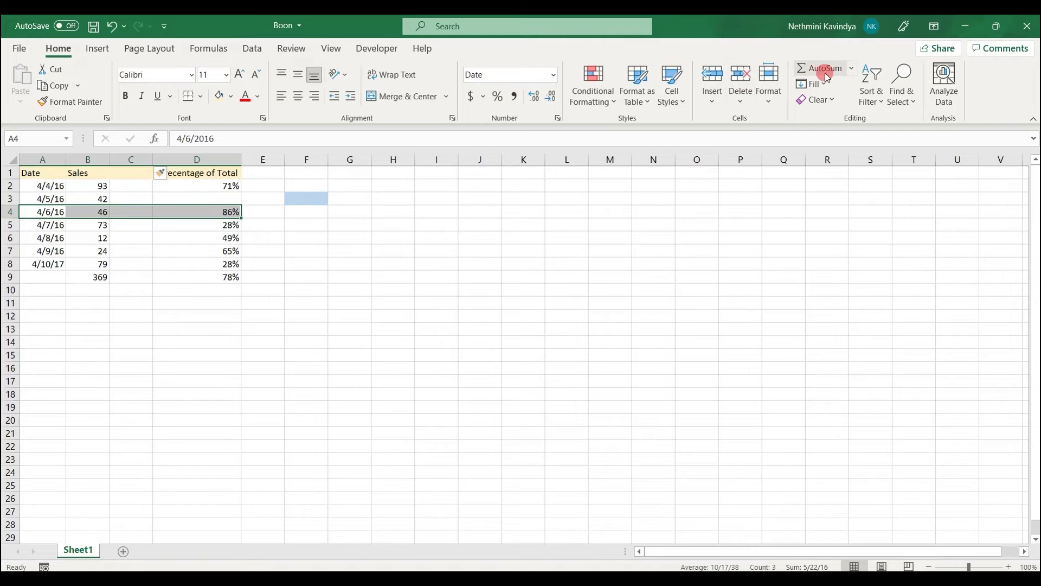
click(828, 100)
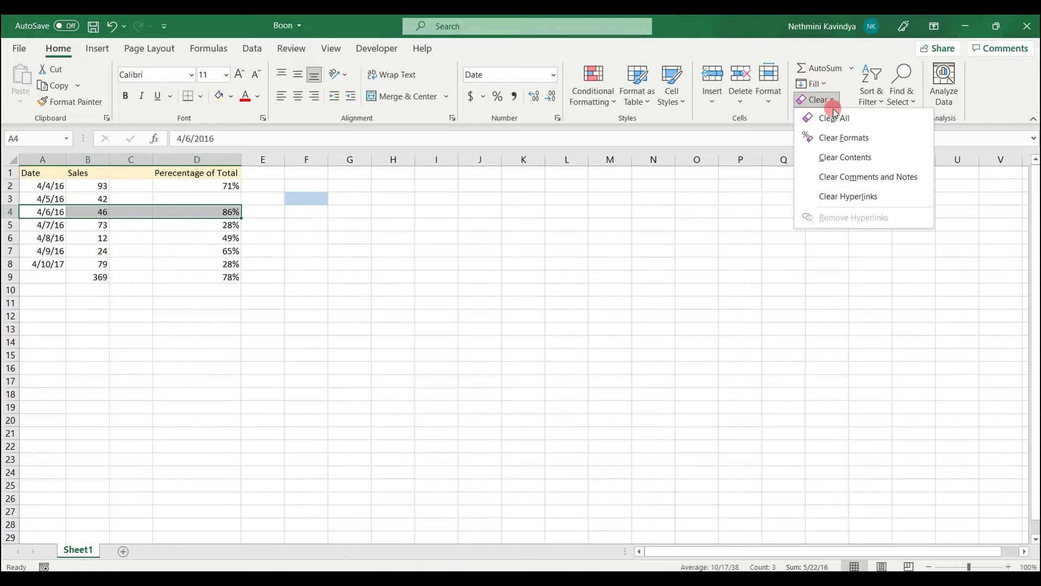
click(833, 158)
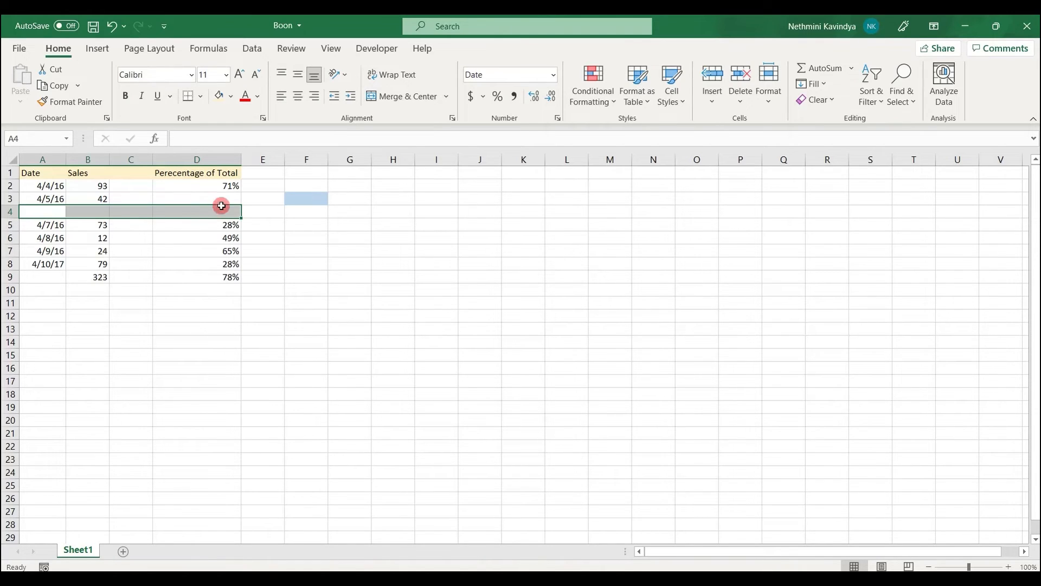
Delete the emptied sheet row 4 so the records beneath it move up.
click(747, 95)
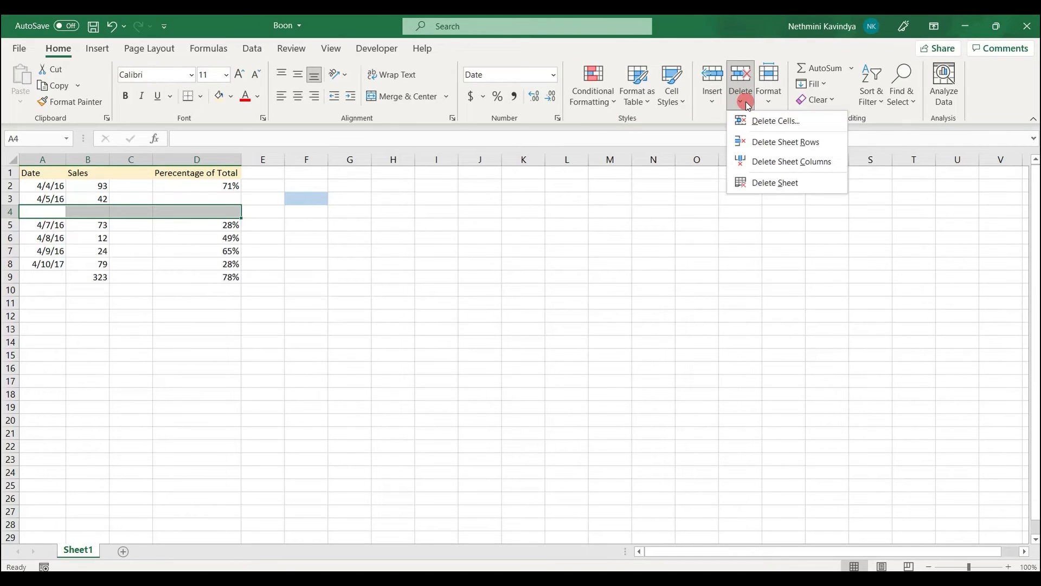
click(769, 142)
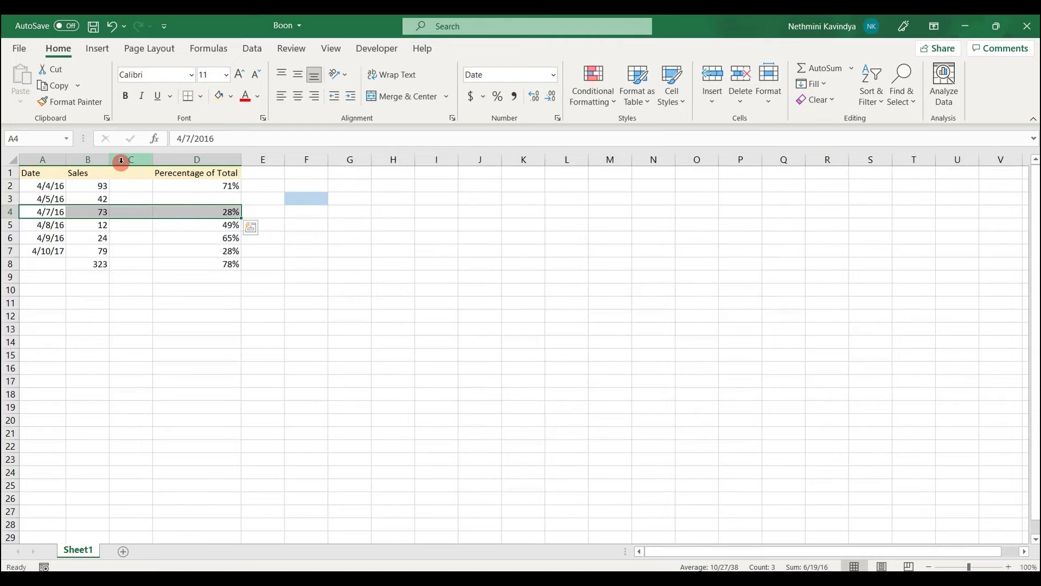
Cut the Sales column B and insert it before column F, to the right of the Percentage of Total data.
click(98, 159)
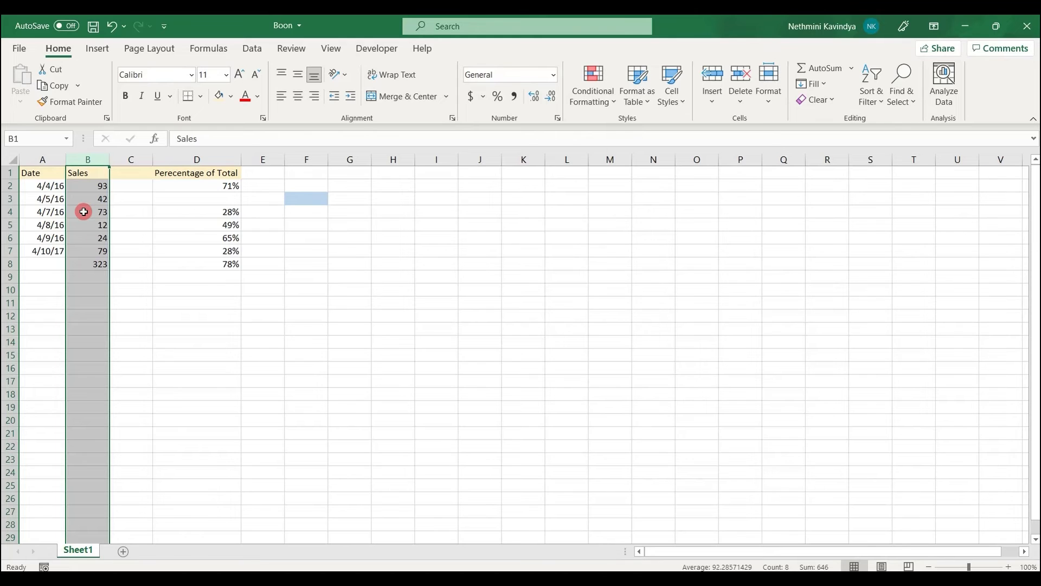
click(65, 70)
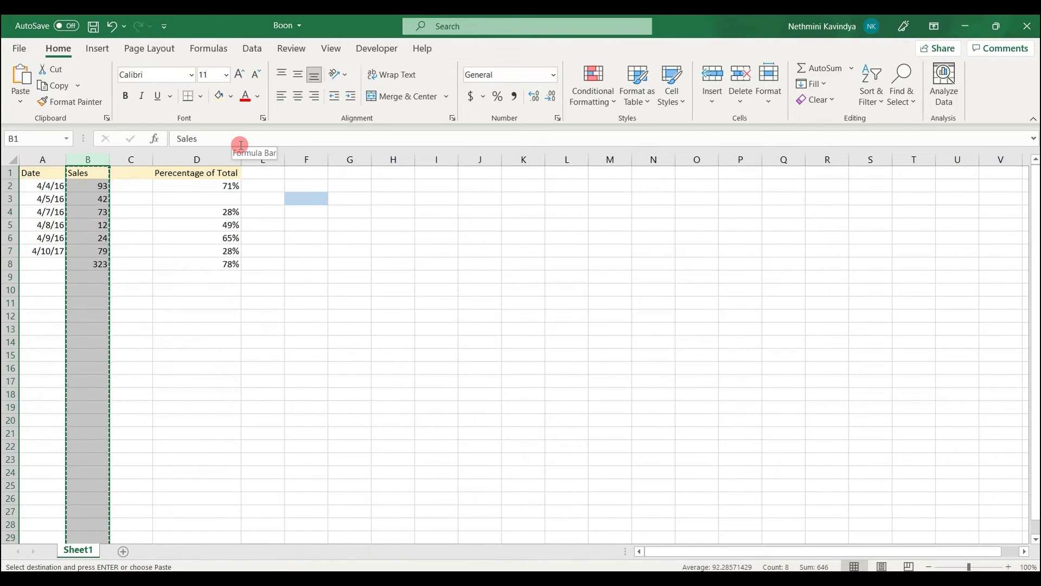
click(306, 159)
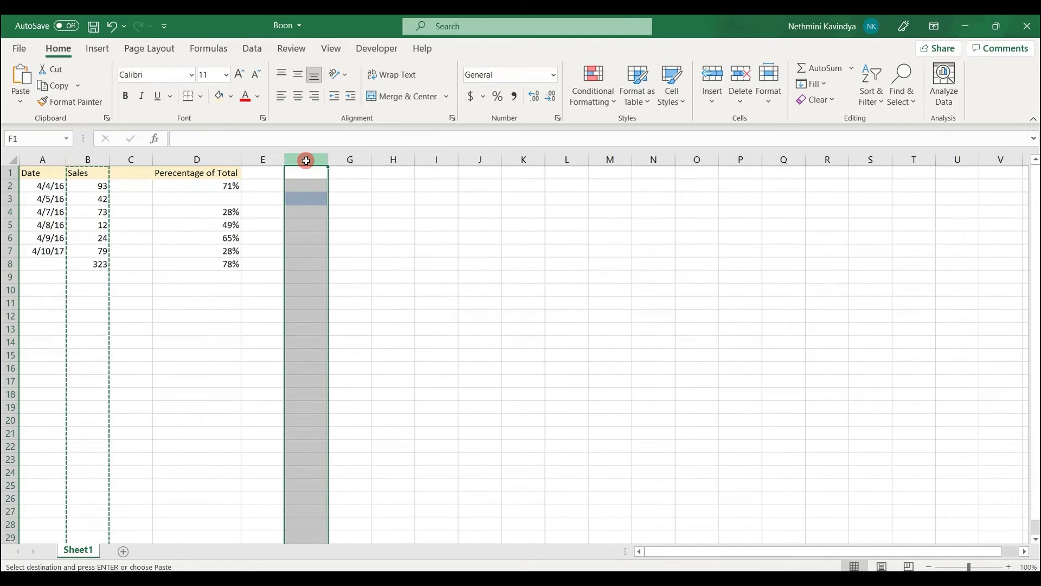
click(713, 76)
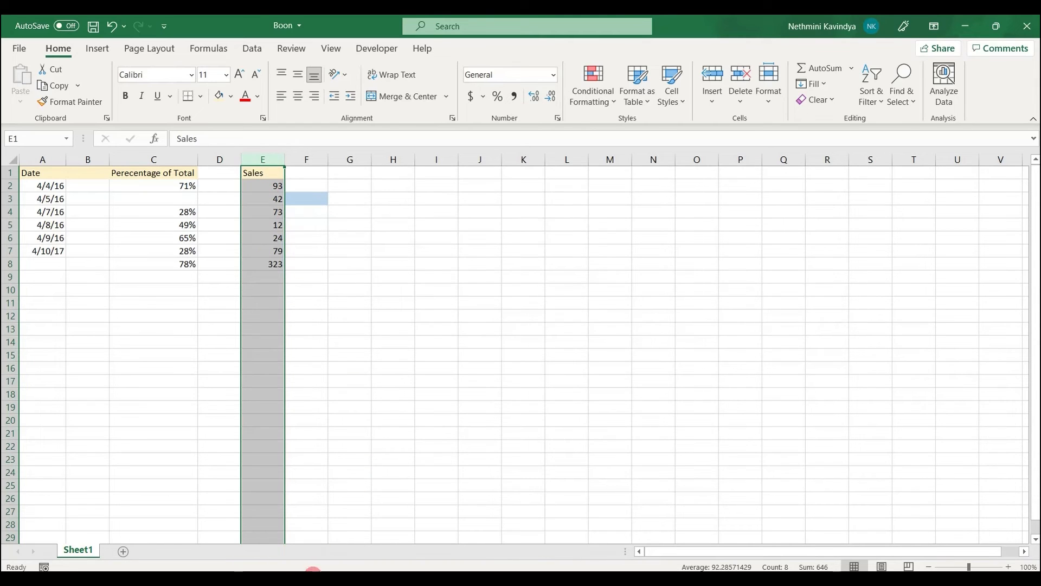
Switch to the customer workbook and hide columns B to D, from Contact Name to Phone.
click(313, 579)
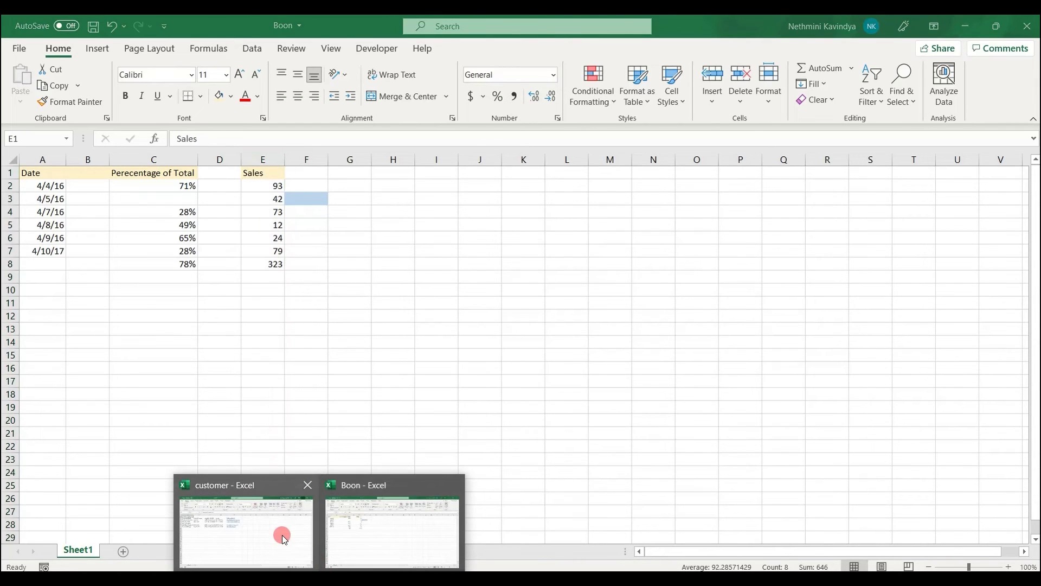
click(277, 526)
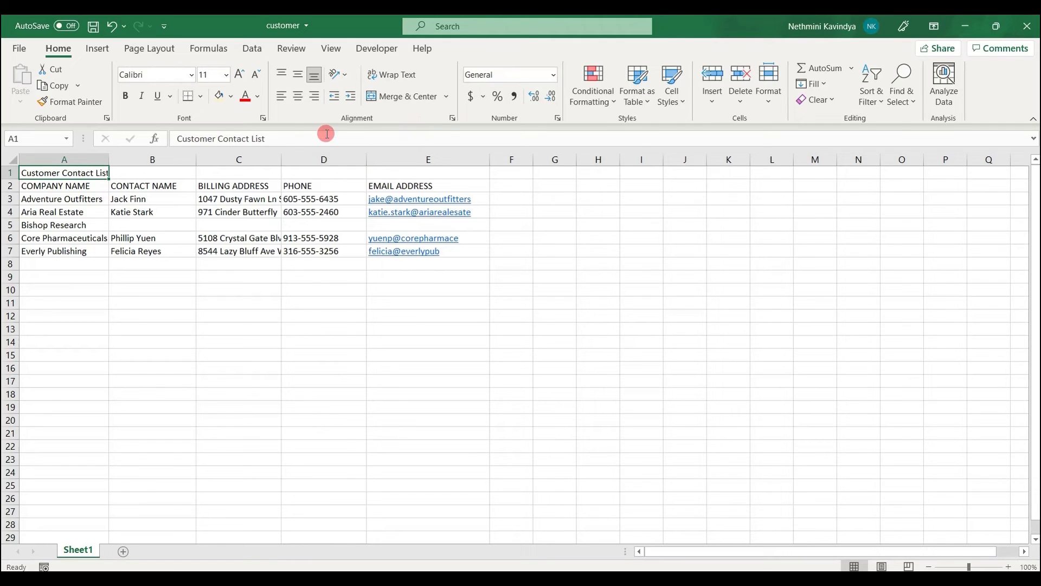
drag(175, 158, 304, 156)
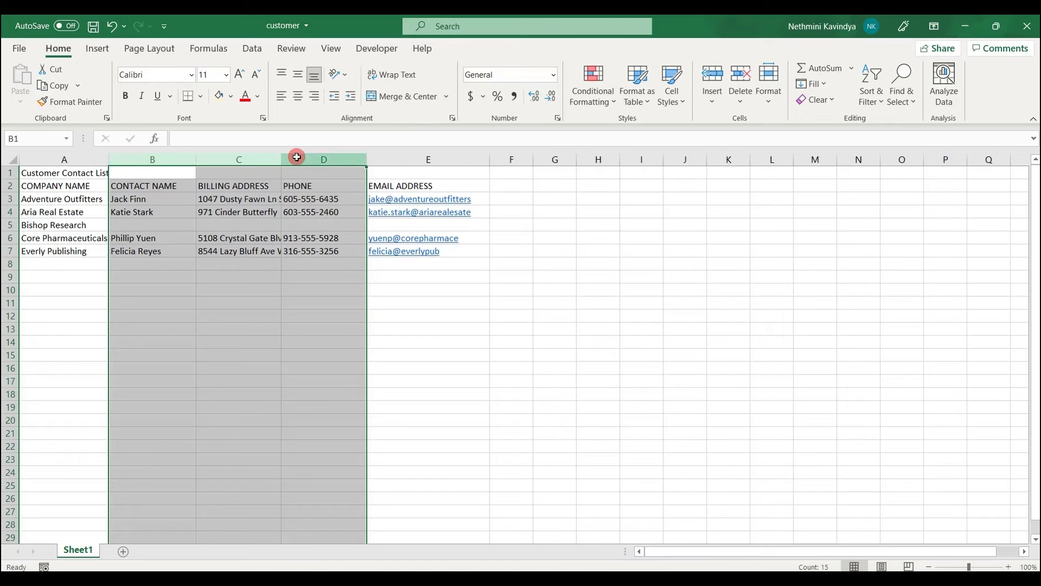
right_click(296, 157)
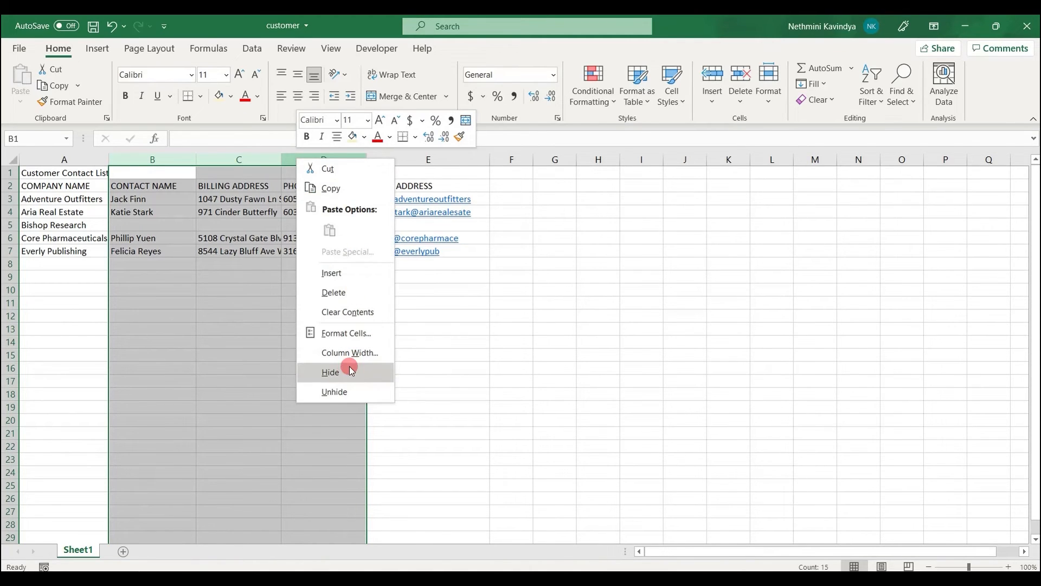
click(347, 372)
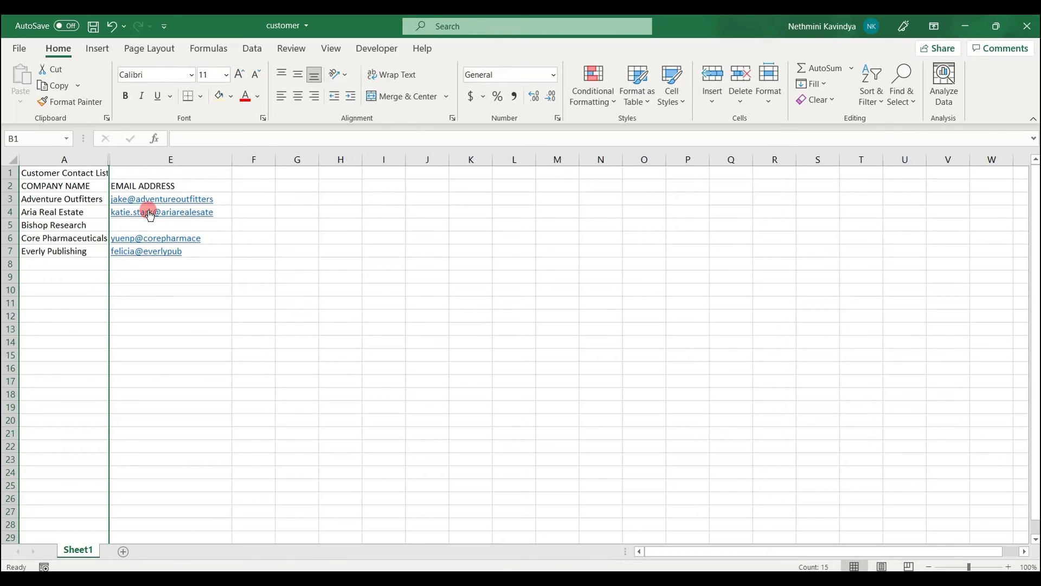
Unhide the columns between A and E of the customer contact list.
drag(75, 158, 143, 161)
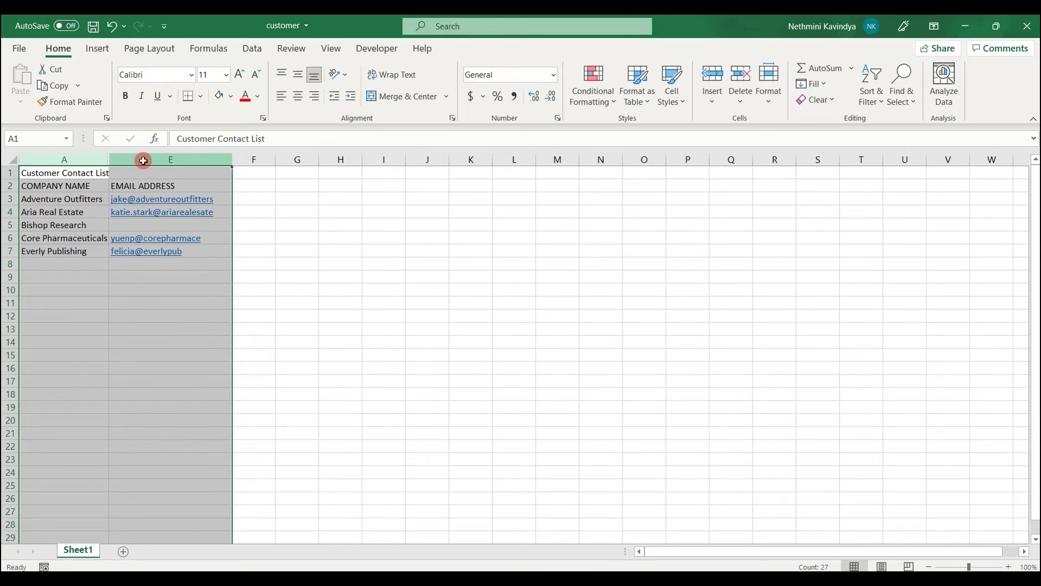
right_click(143, 160)
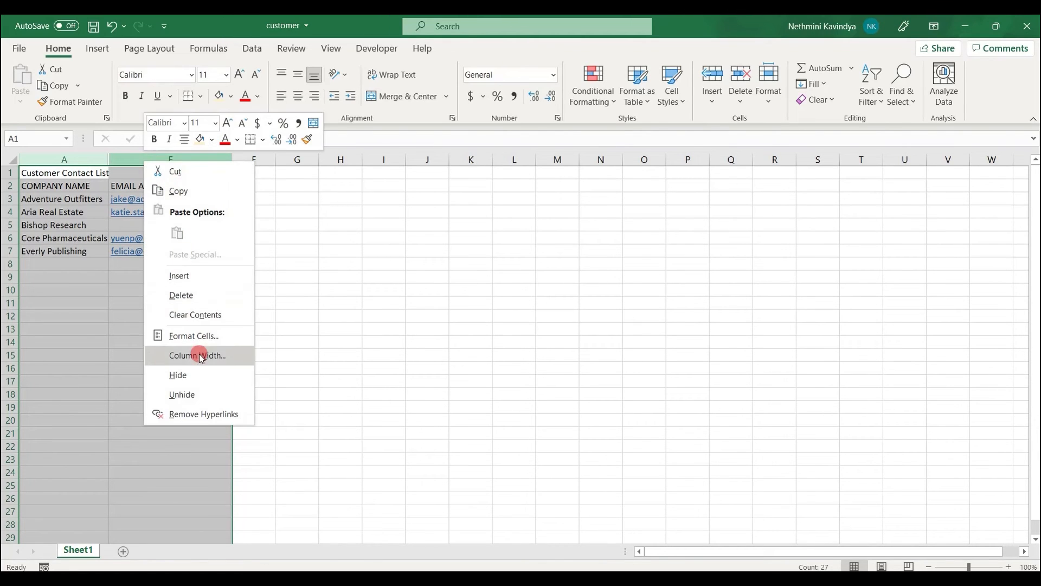
click(189, 390)
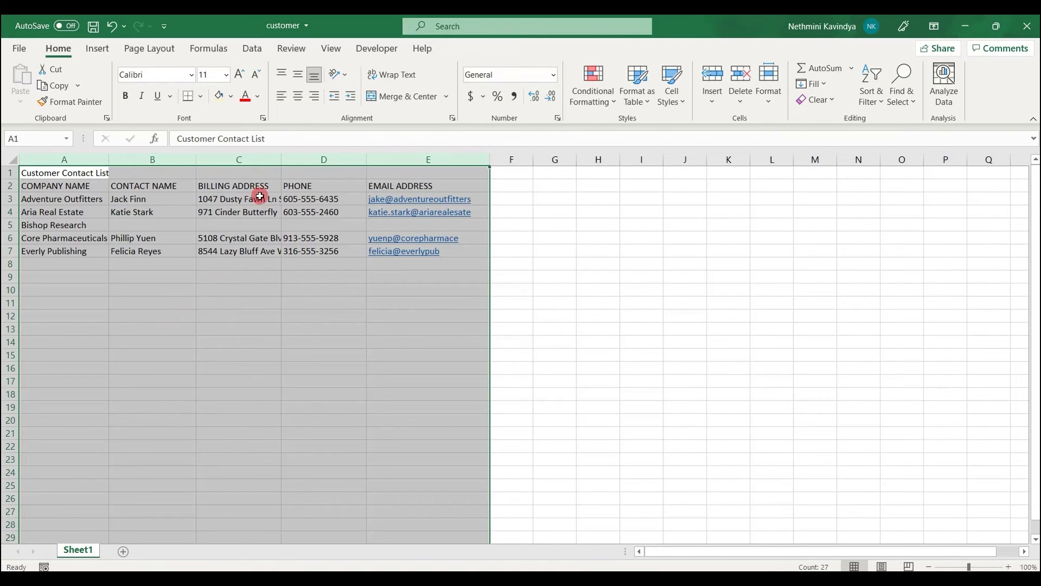
Widen the Billing Address column until the full addresses fit, and narrow it back to about the width of its header.
click(249, 210)
click(259, 199)
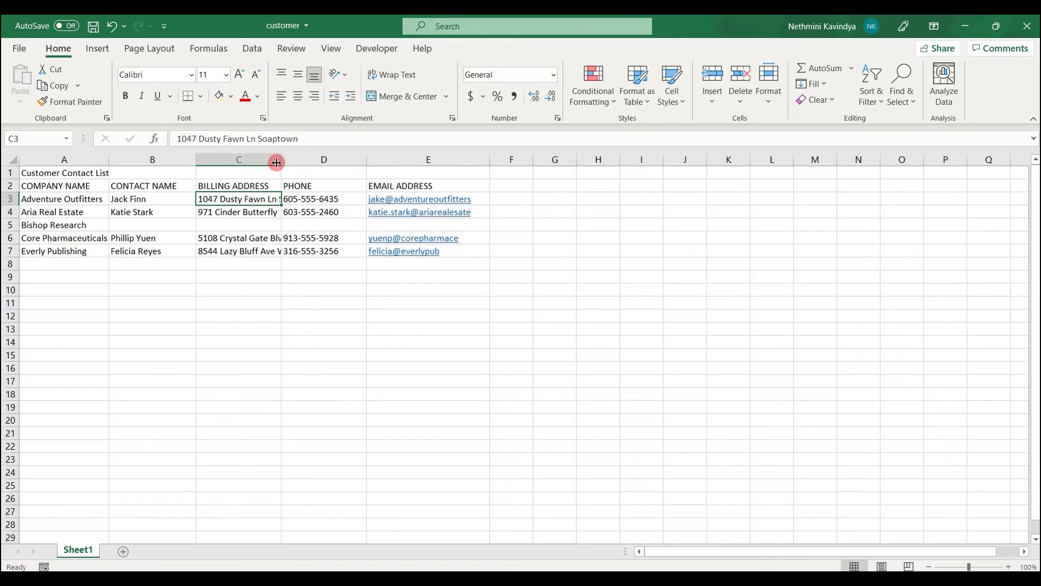
drag(281, 160, 330, 162)
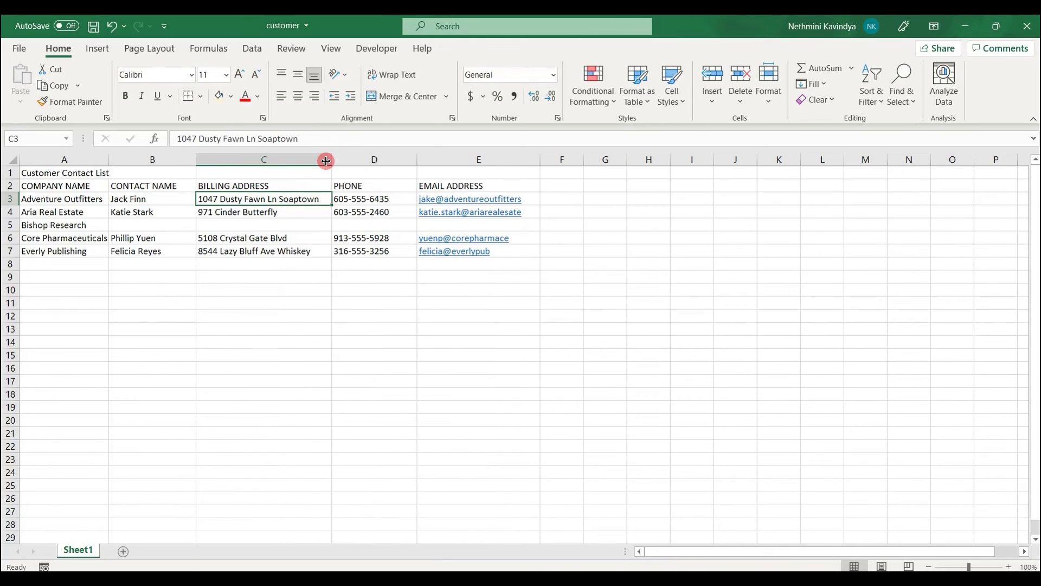
drag(326, 161, 266, 162)
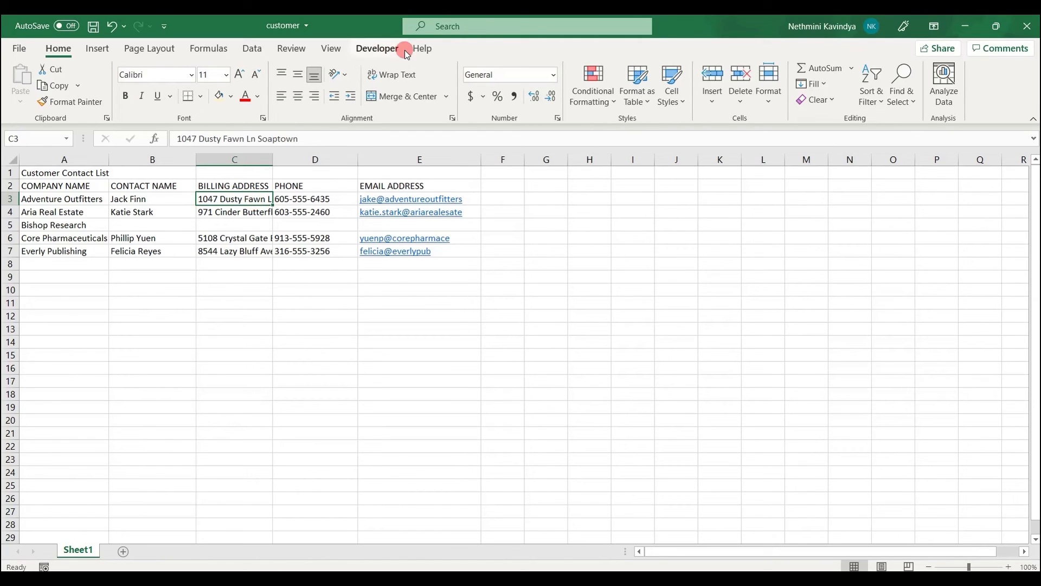
Wrap the text of the billing addresses, first in C3 and then in C4:C7.
click(399, 80)
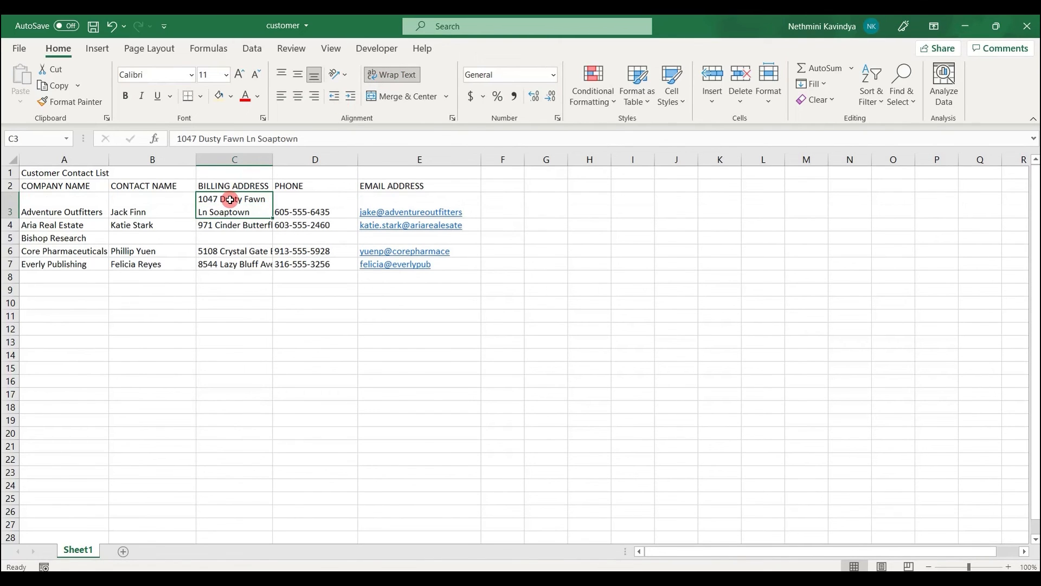
click(250, 223)
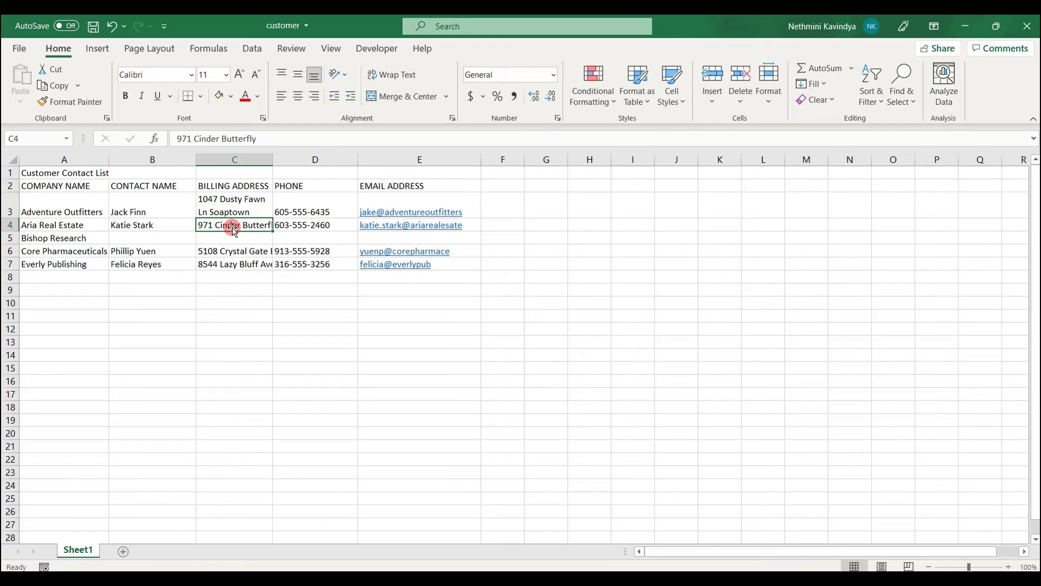
drag(224, 225, 242, 265)
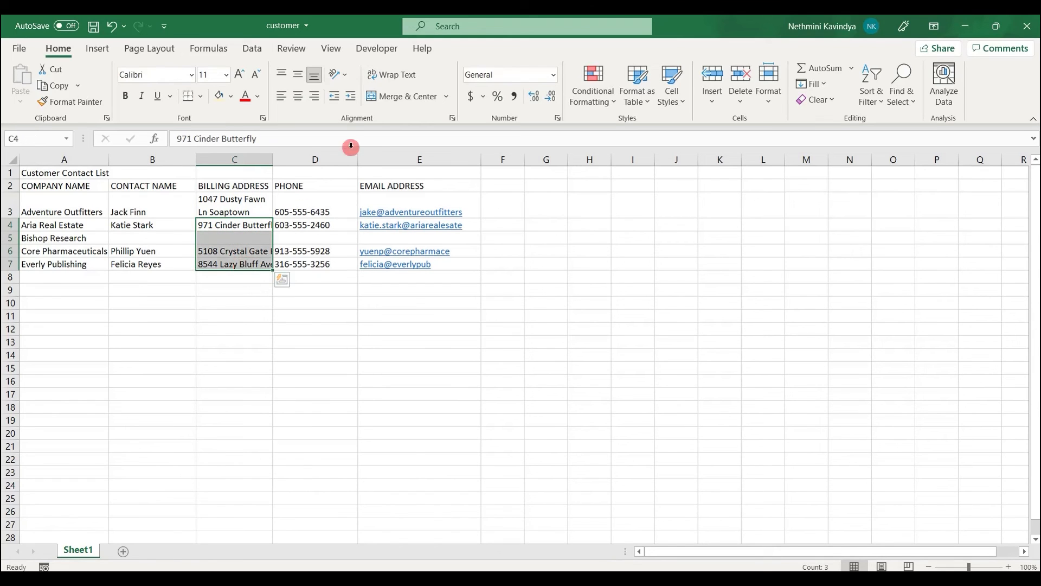
click(376, 79)
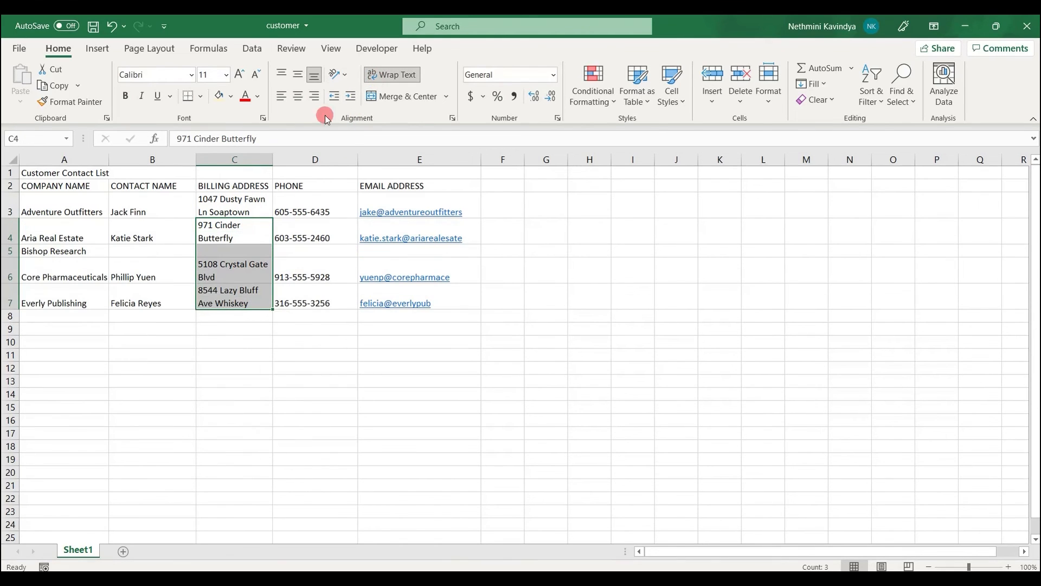
click(233, 226)
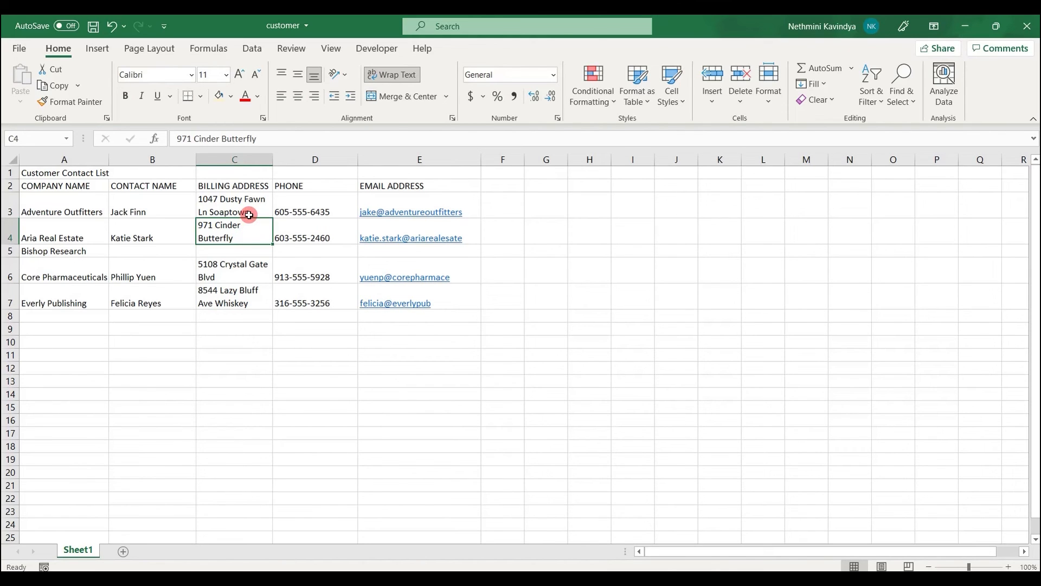
Remove the text wrapping from the billing addresses in C3:C7.
drag(226, 198, 231, 290)
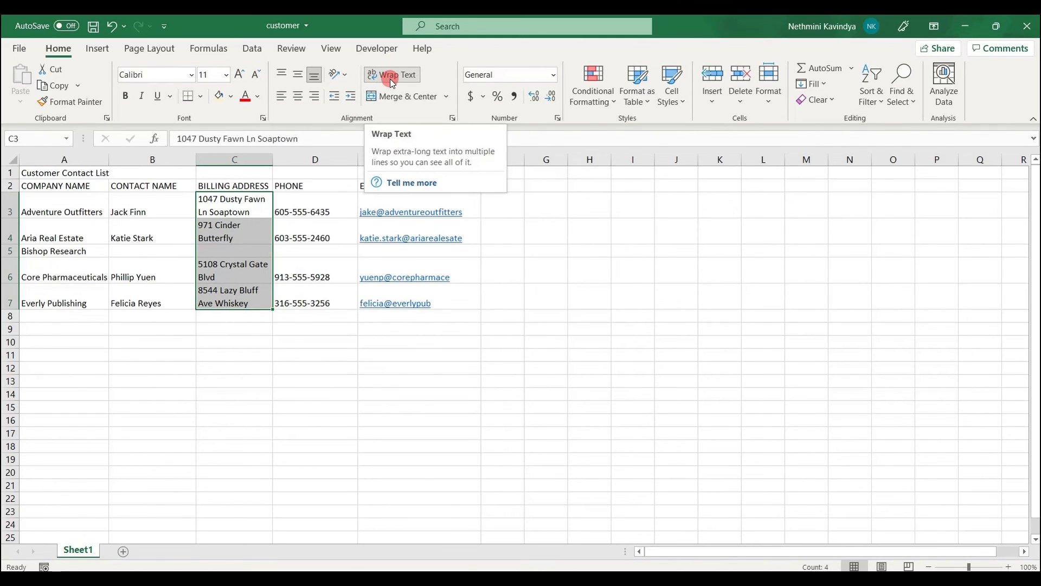
click(390, 80)
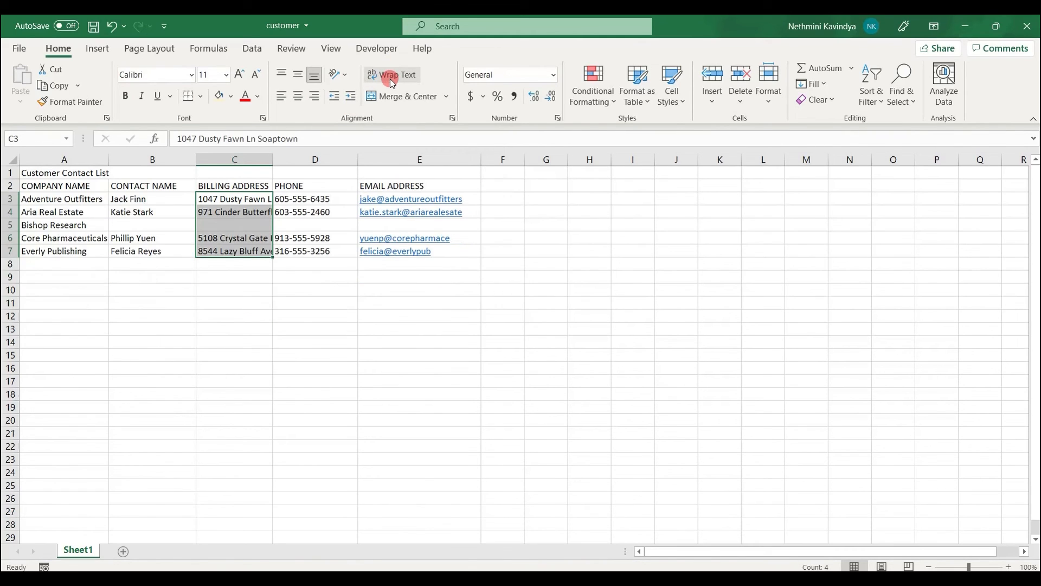
click(213, 240)
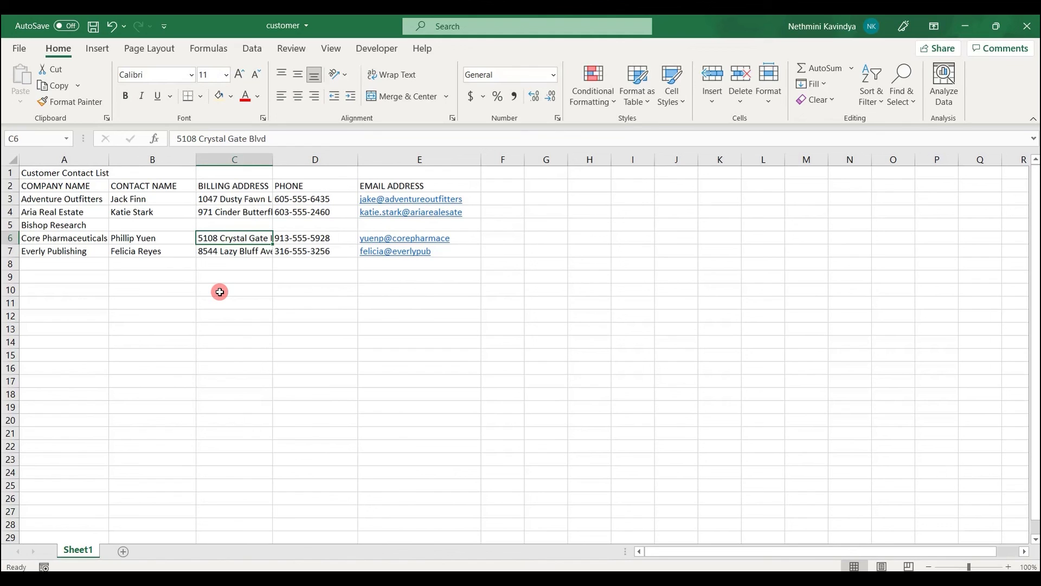
Merge and center the Customer Contact List title across cells A1:E1.
click(84, 172)
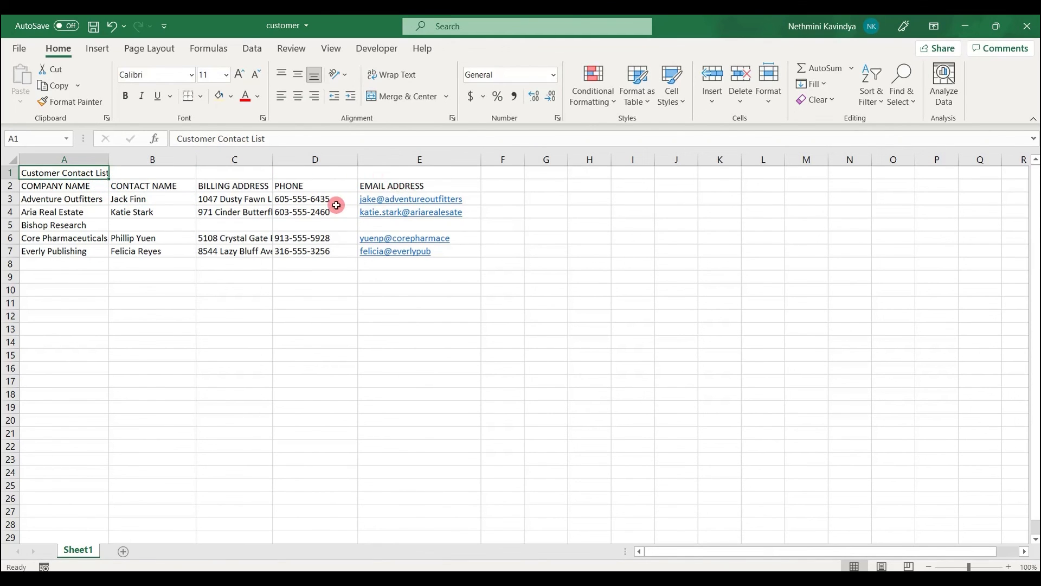
drag(86, 174, 399, 174)
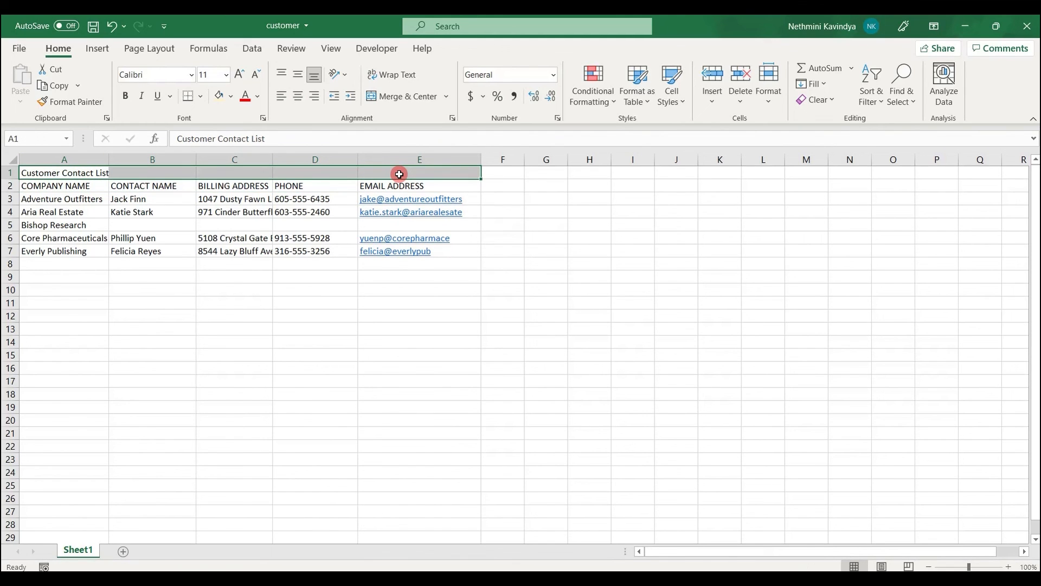
click(426, 101)
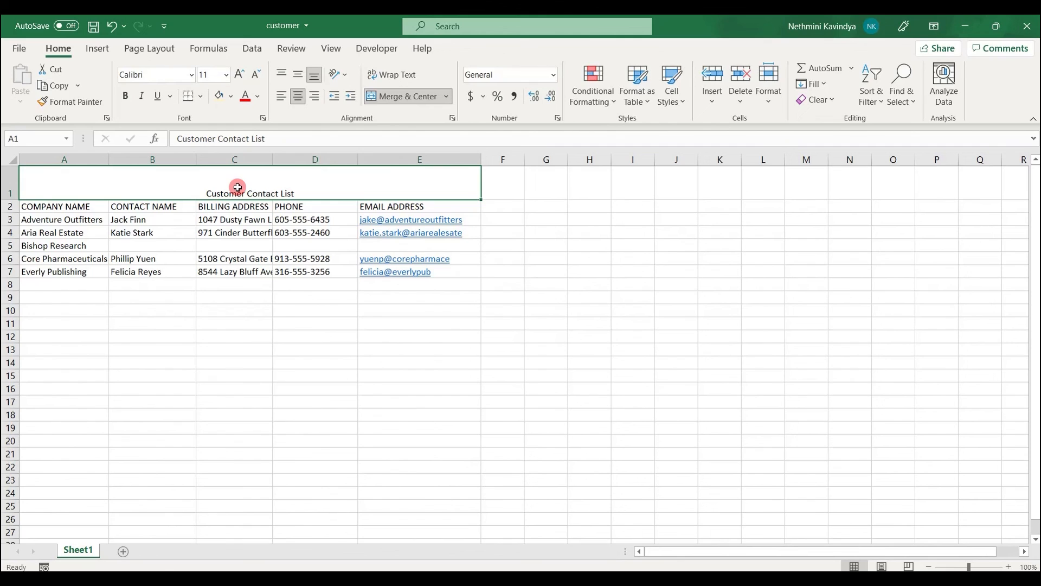
Unmerge the title cell back into the separate cells A1:E1.
click(447, 99)
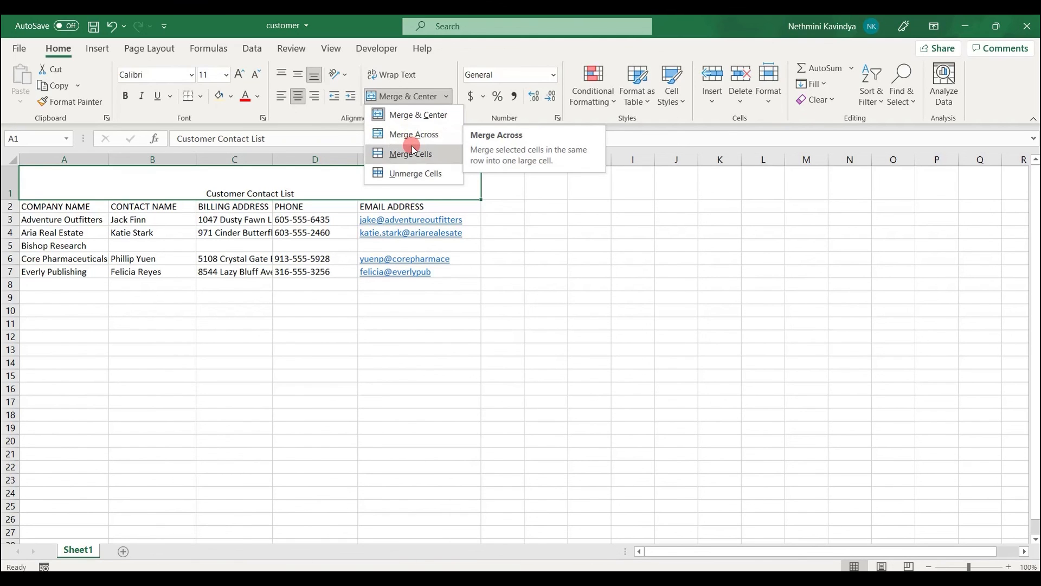
click(411, 173)
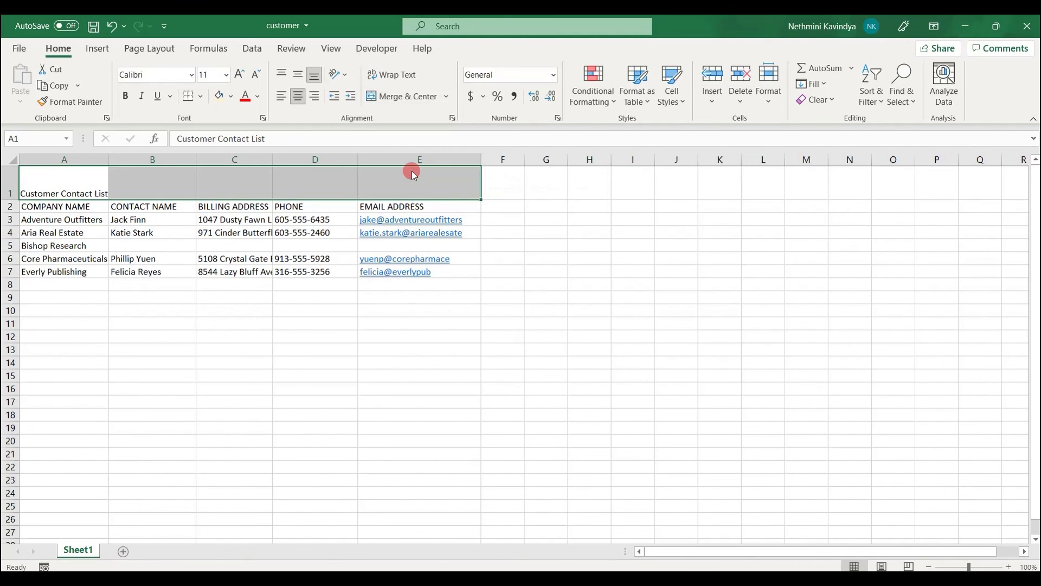
click(278, 181)
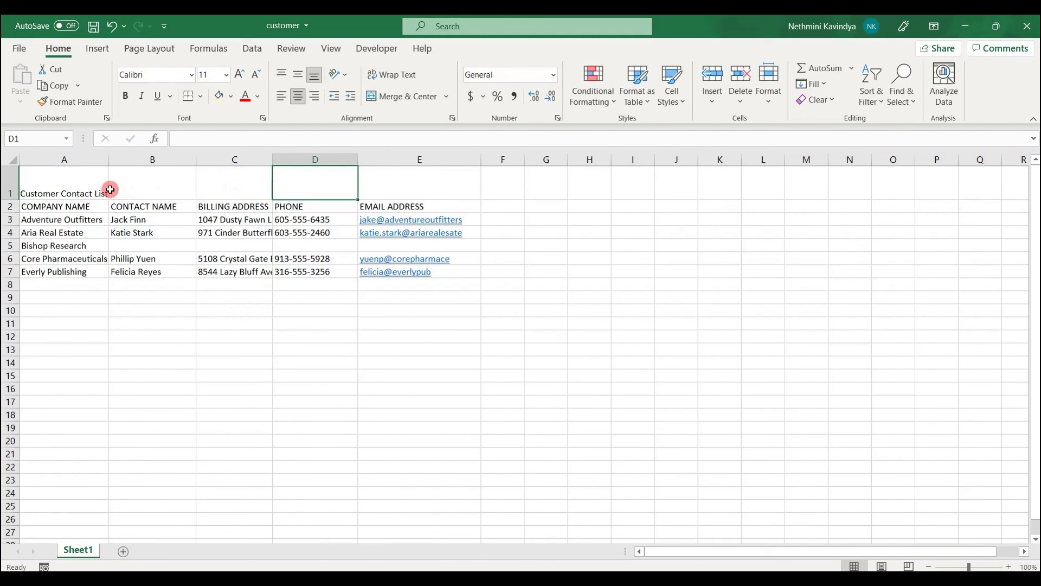